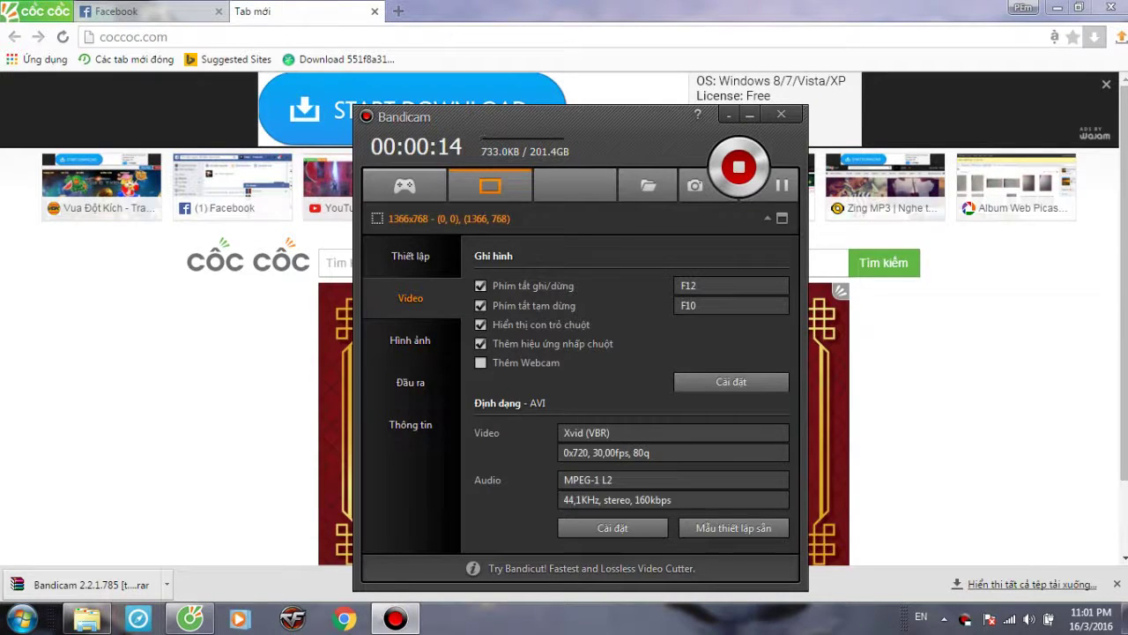
Move the Bandicam window clear of the browser page and search the web for "bandicam full crack".
left_click_drag(588, 116, 674, 128)
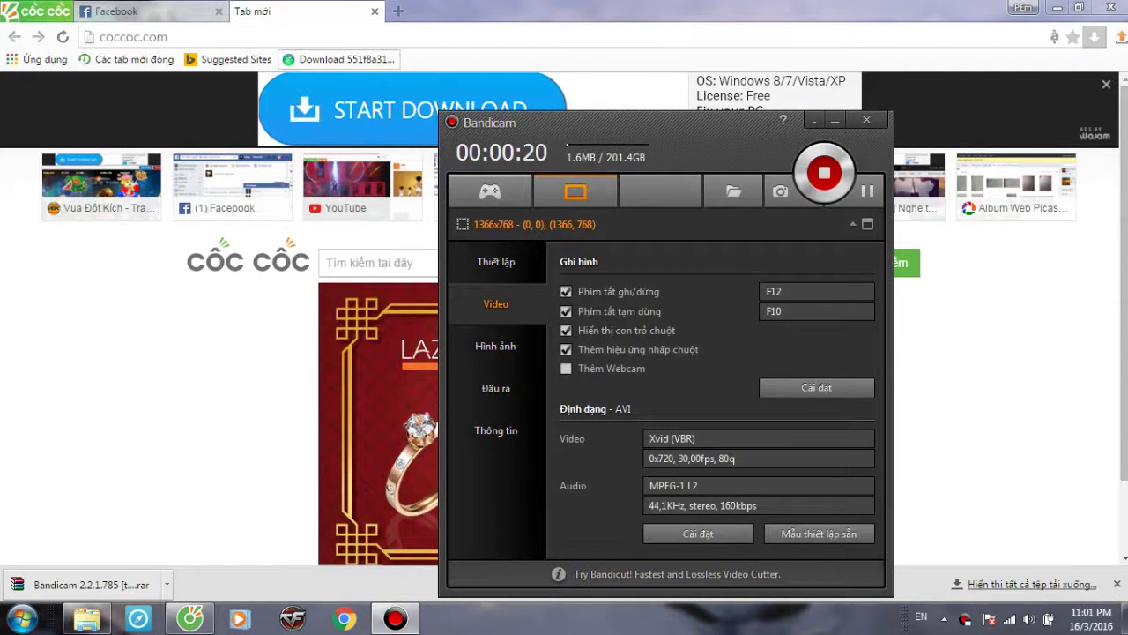
left_click_drag(572, 120, 584, 128)
left_click(335, 40)
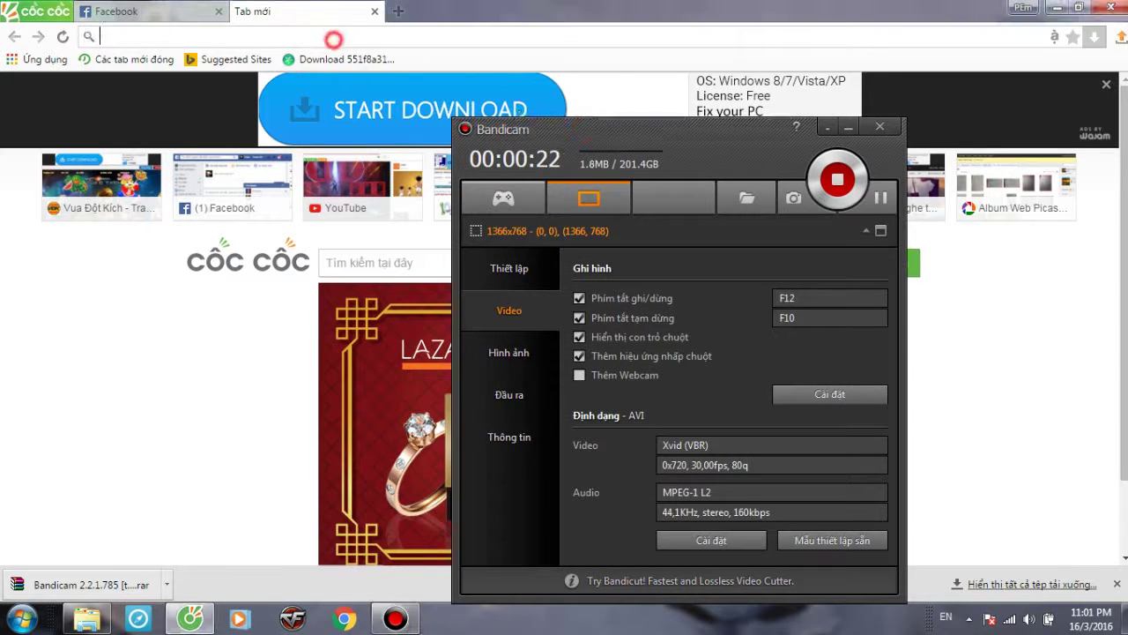
type("ban")
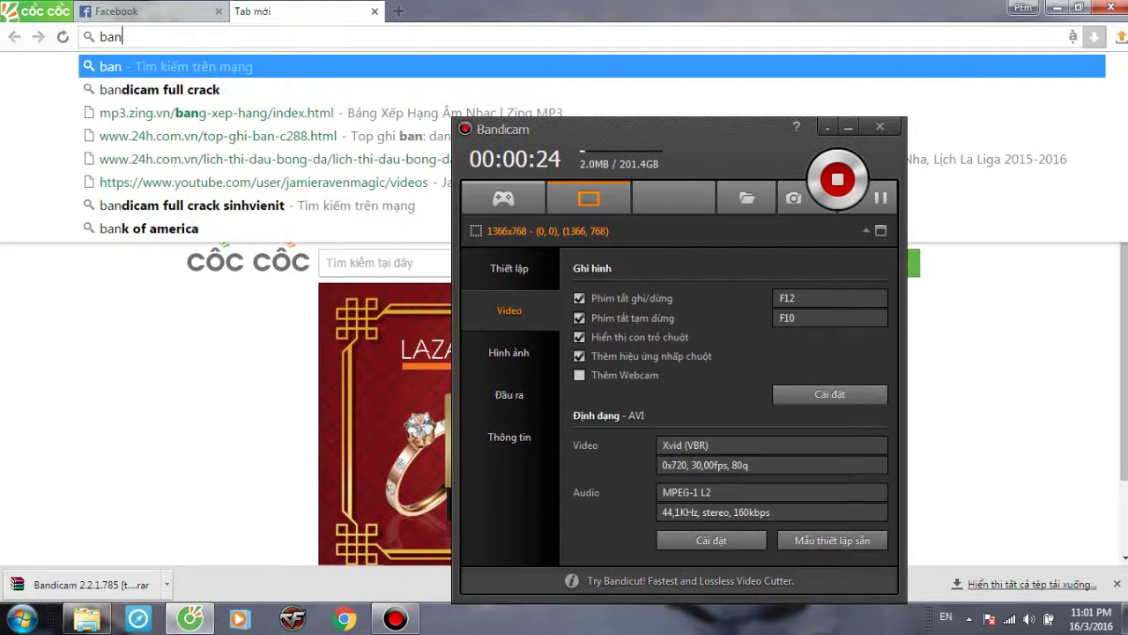
left_click(267, 83)
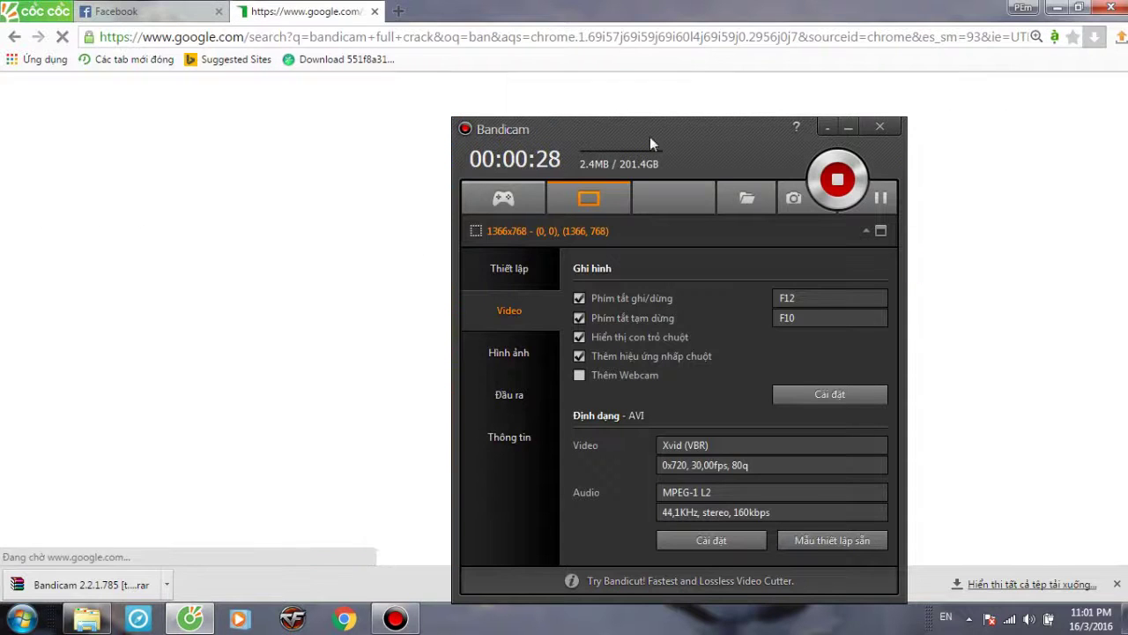
Open the thuthuatwin77.blogspot.com search result for Bandicam 2.2.1.785.
left_click_drag(650, 137, 774, 133)
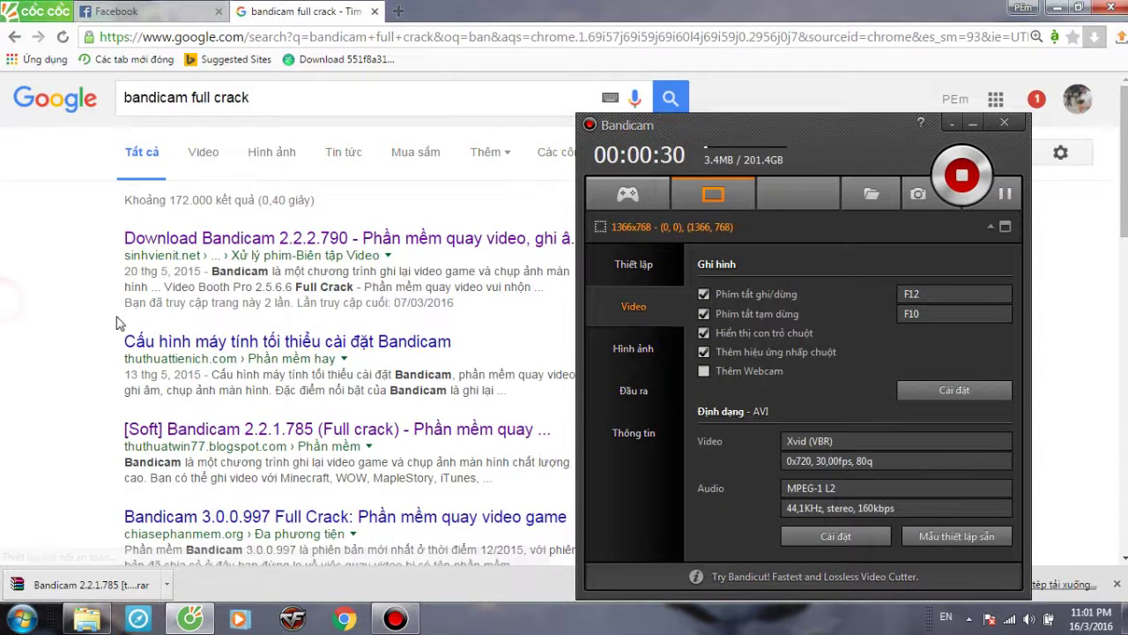
scroll(123, 319, "down", 1)
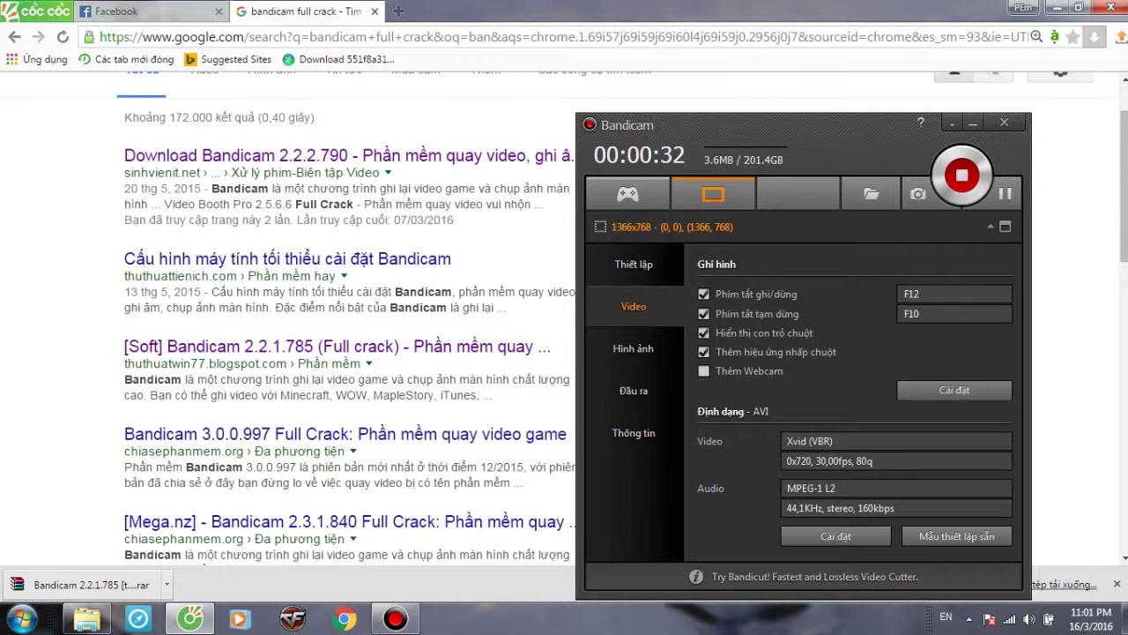
left_click(252, 353)
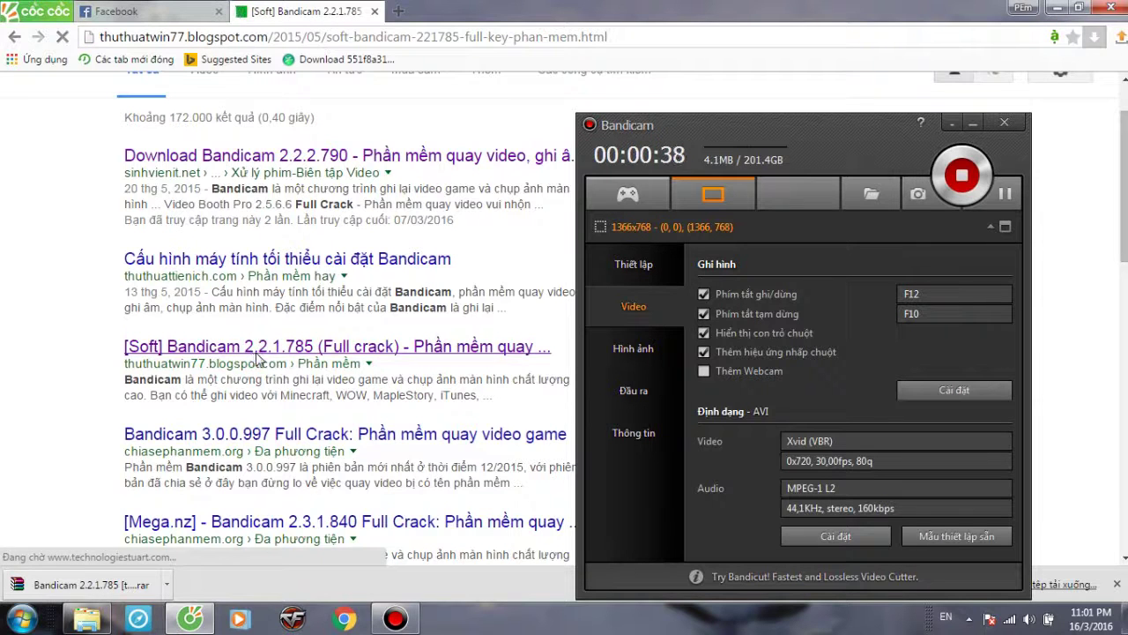
Examine the blog guide's illustrated steps for installing and registering Bandicam.
scroll(364, 268, "down", 5)
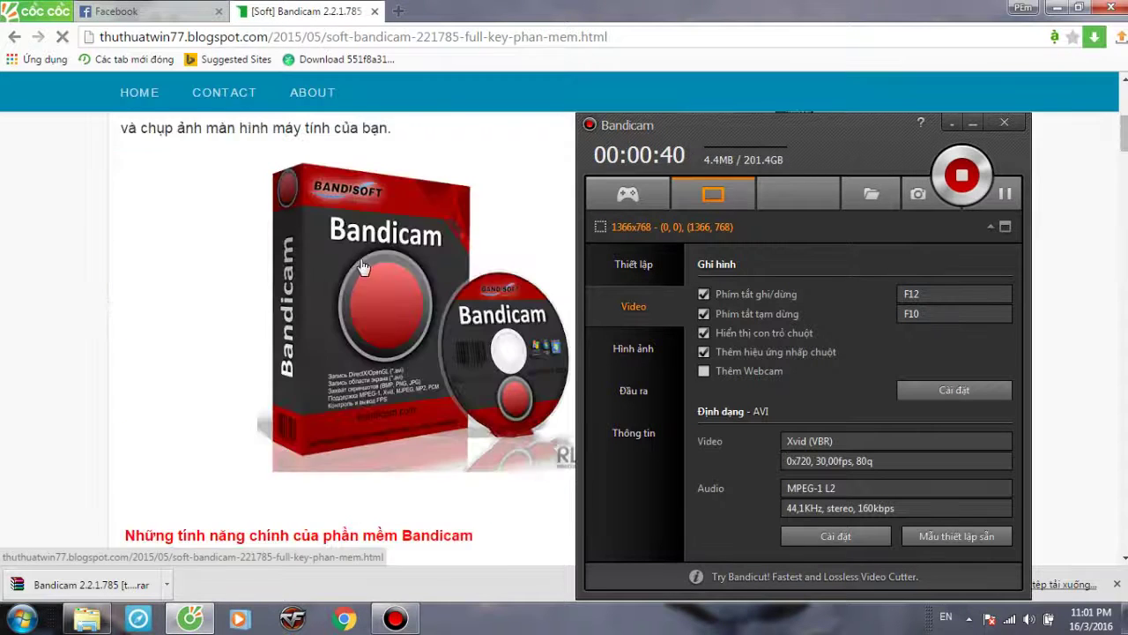
scroll(364, 267, "down", 12)
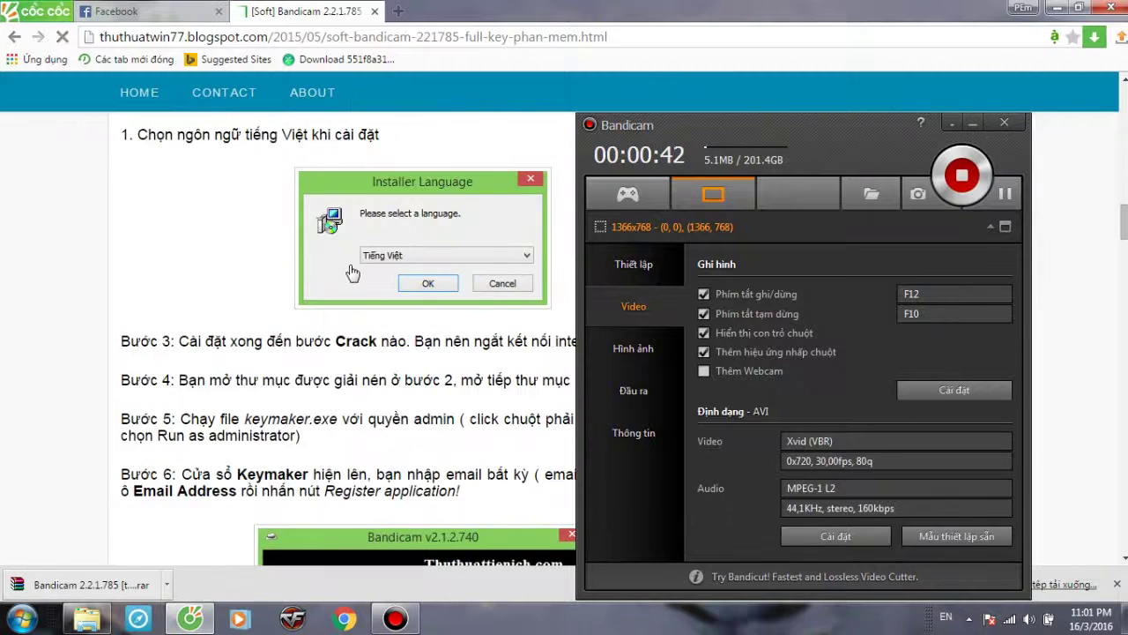
scroll(344, 306, "down", 2)
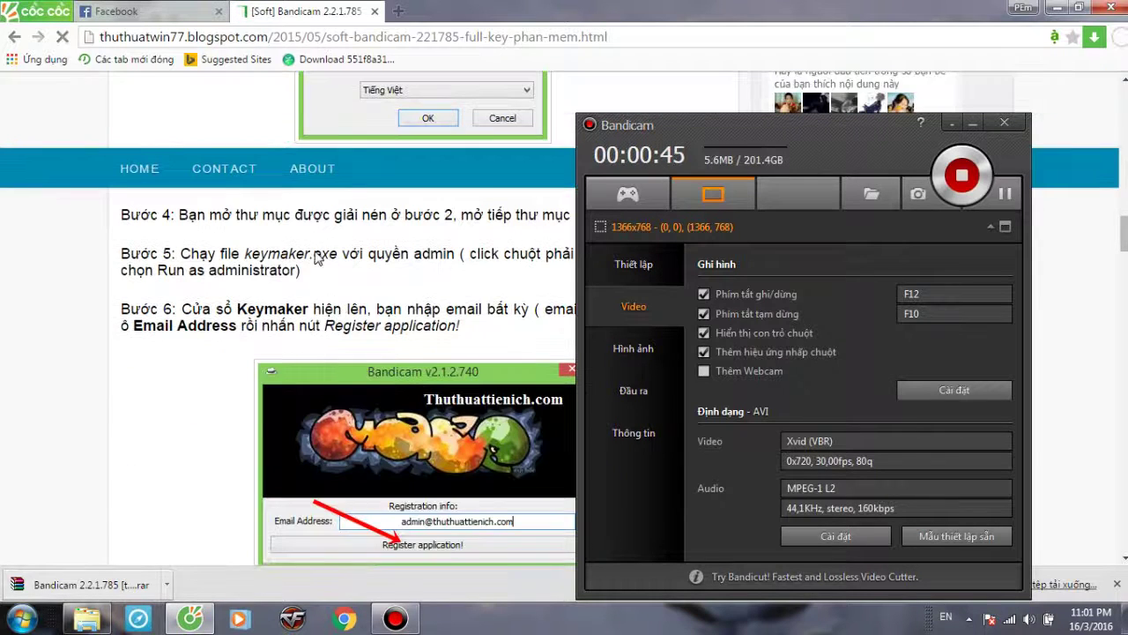
scroll(319, 256, "down", 4)
scroll(327, 255, "down", 4)
scroll(332, 257, "up", 4)
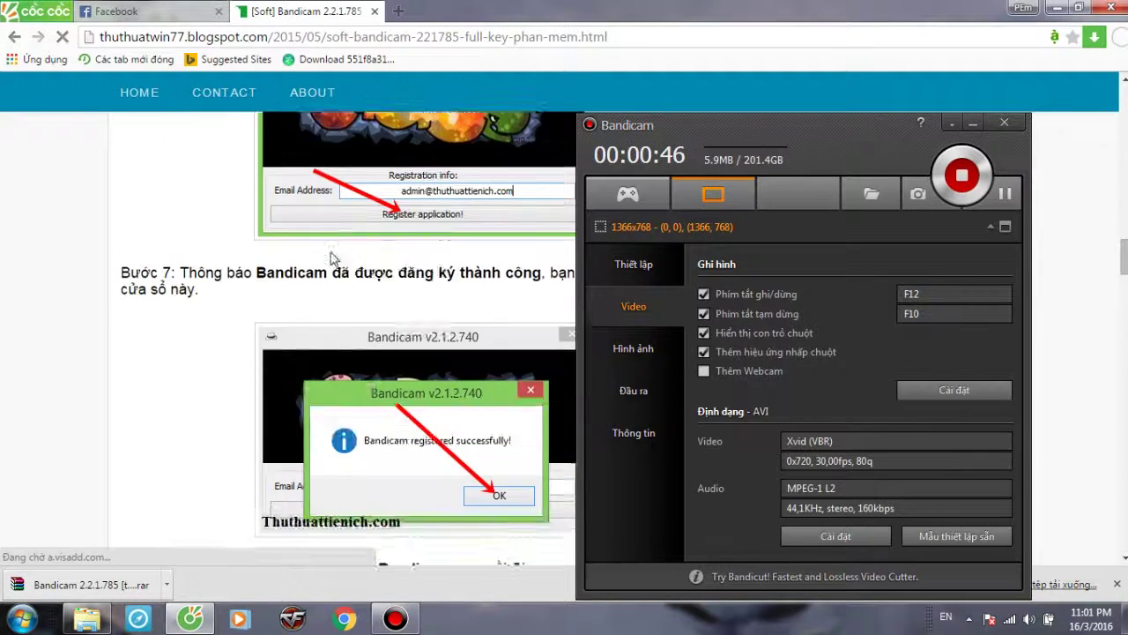
scroll(331, 257, "up", 2)
scroll(328, 256, "down", 1)
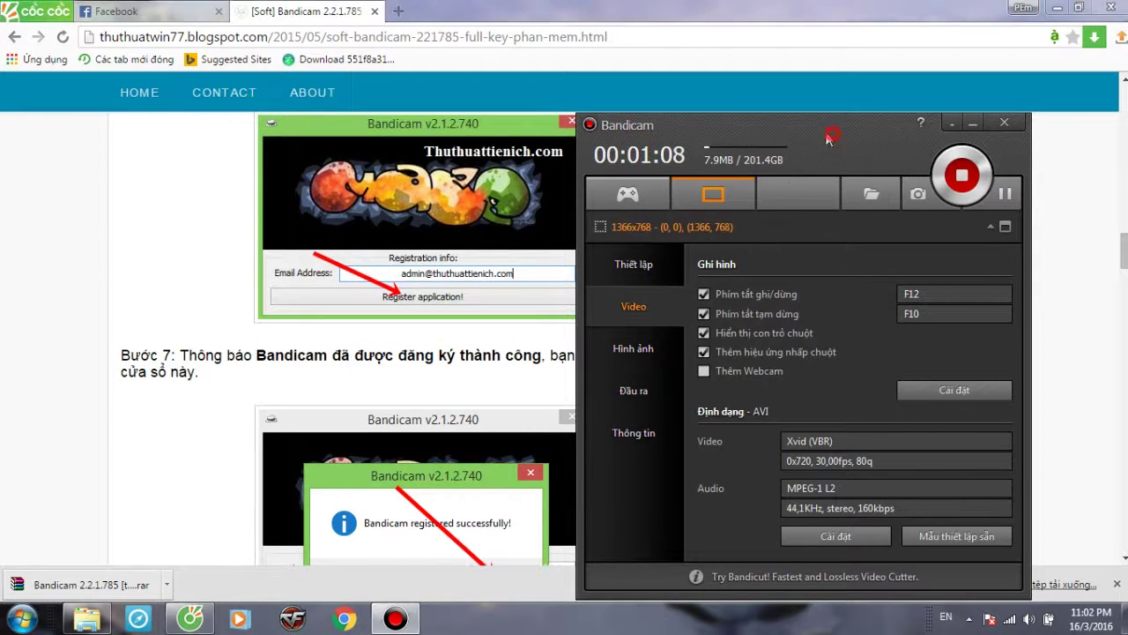
Look through Bandicam's general, video and image settings pages, finishing on the video settings.
left_click_drag(833, 132, 684, 96)
left_click(480, 310)
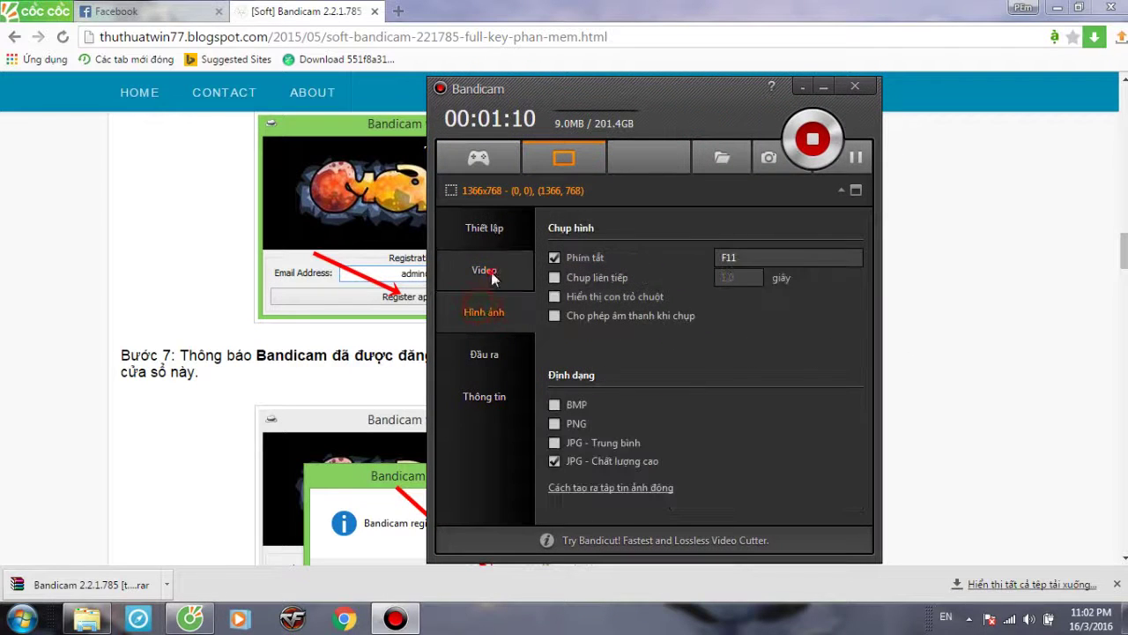
left_click(483, 270)
left_click(484, 311)
left_click(496, 231)
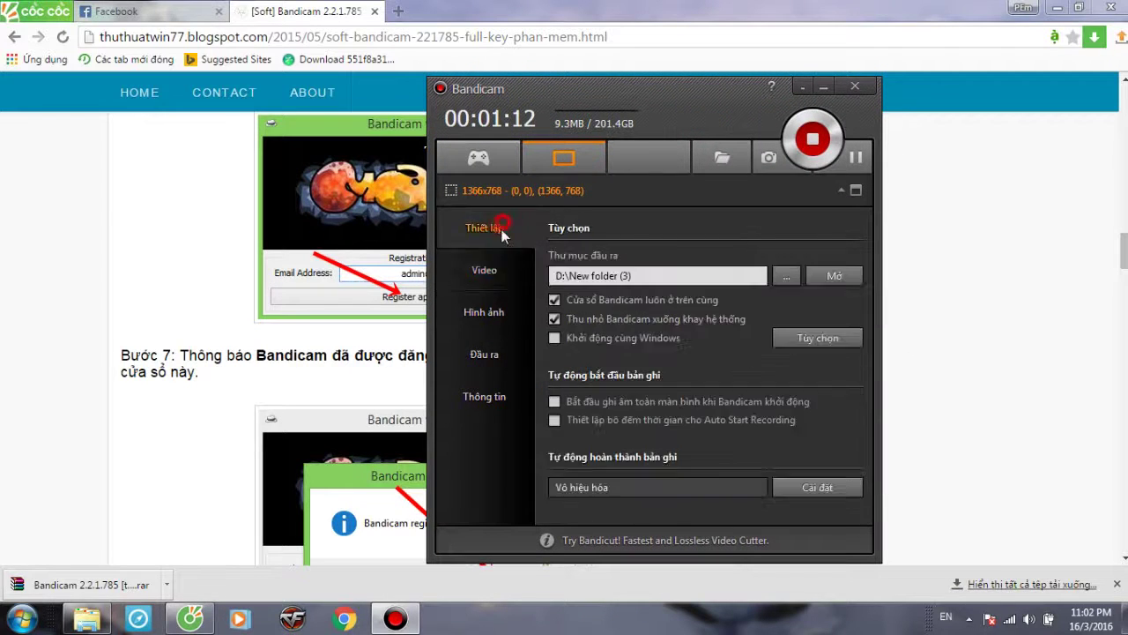
left_click(490, 271)
left_click(496, 312)
left_click(494, 264)
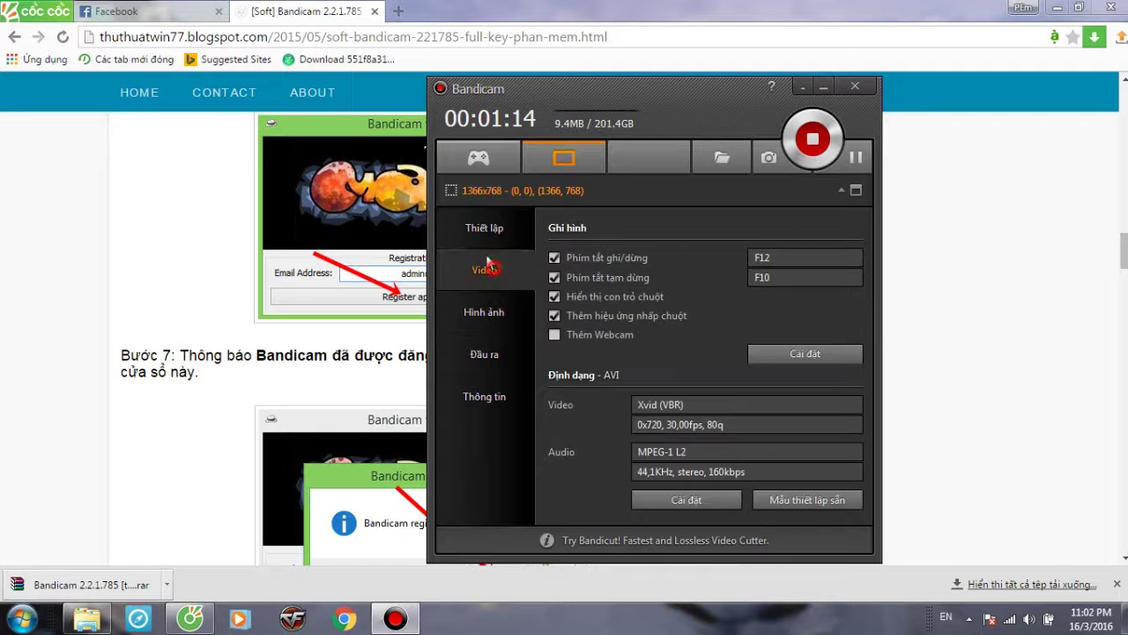
left_click(490, 231)
left_click(482, 302)
left_click(484, 270)
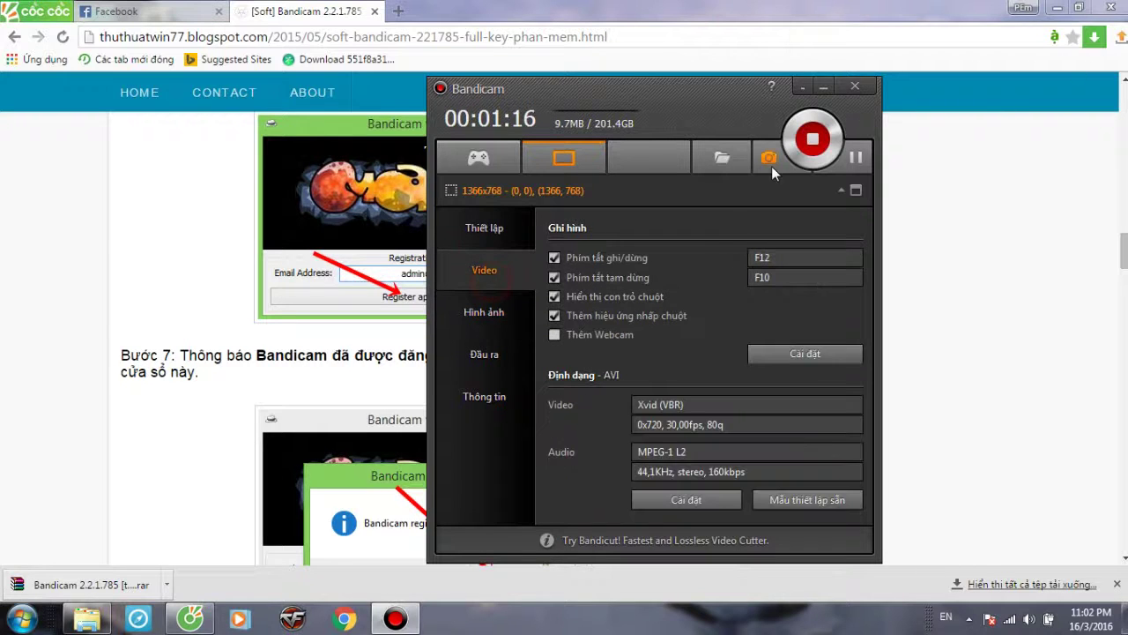
Minimize the browser and try to switch Bandicam to game recording mode, declining to stop the current recording.
left_click(1057, 11)
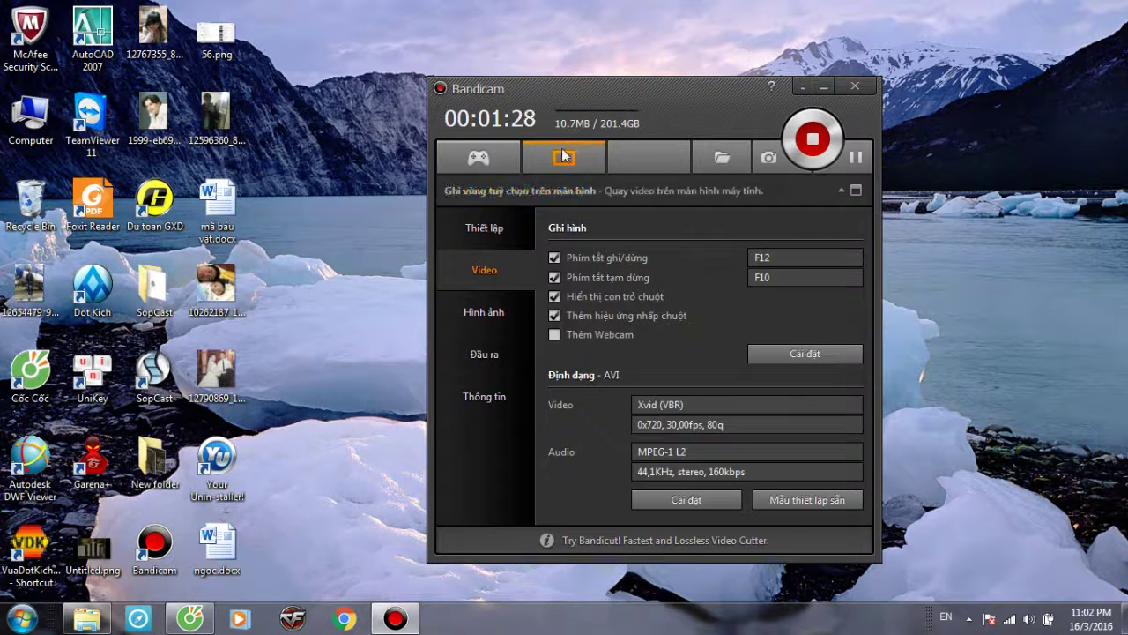
left_click(486, 164)
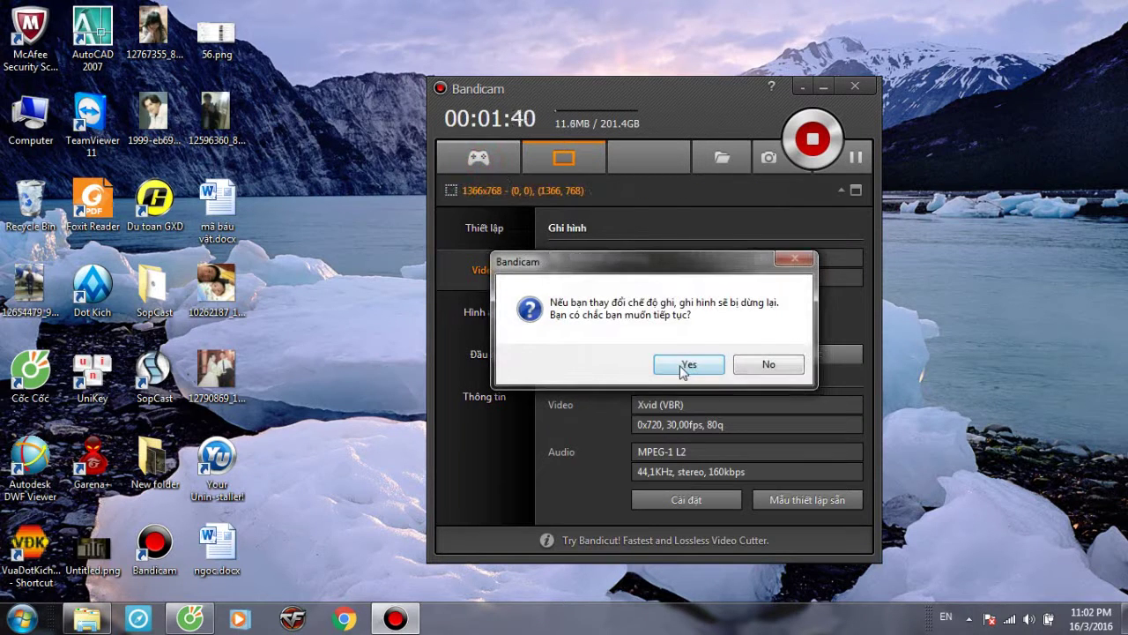
left_click(760, 367)
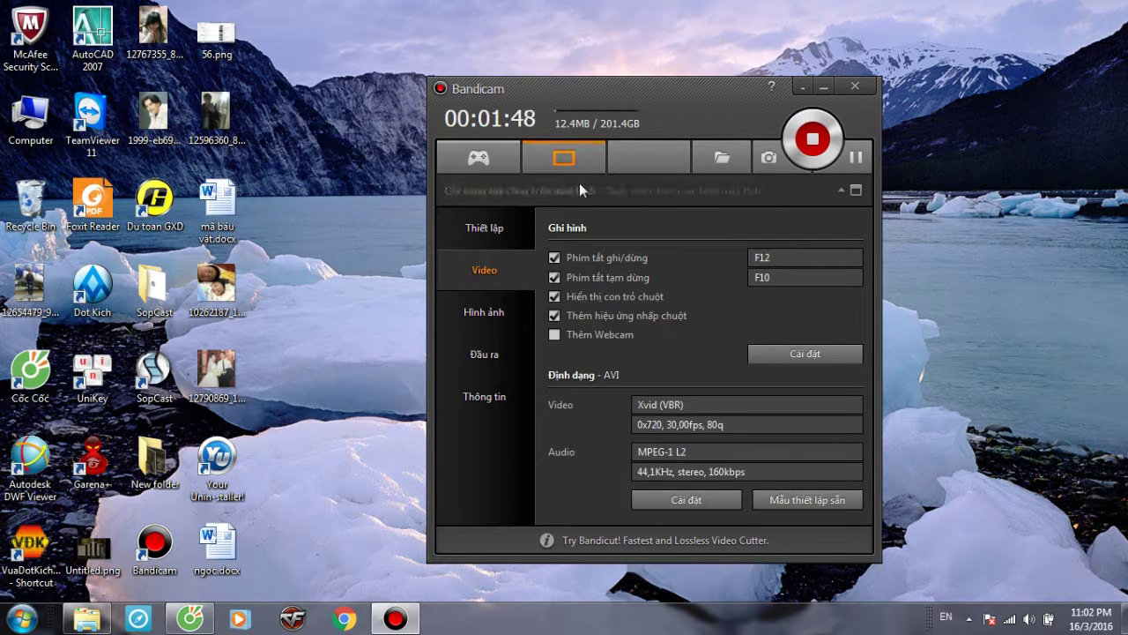
Browse for a new output folder from the general settings and select Local Disk (D:).
left_click(496, 230)
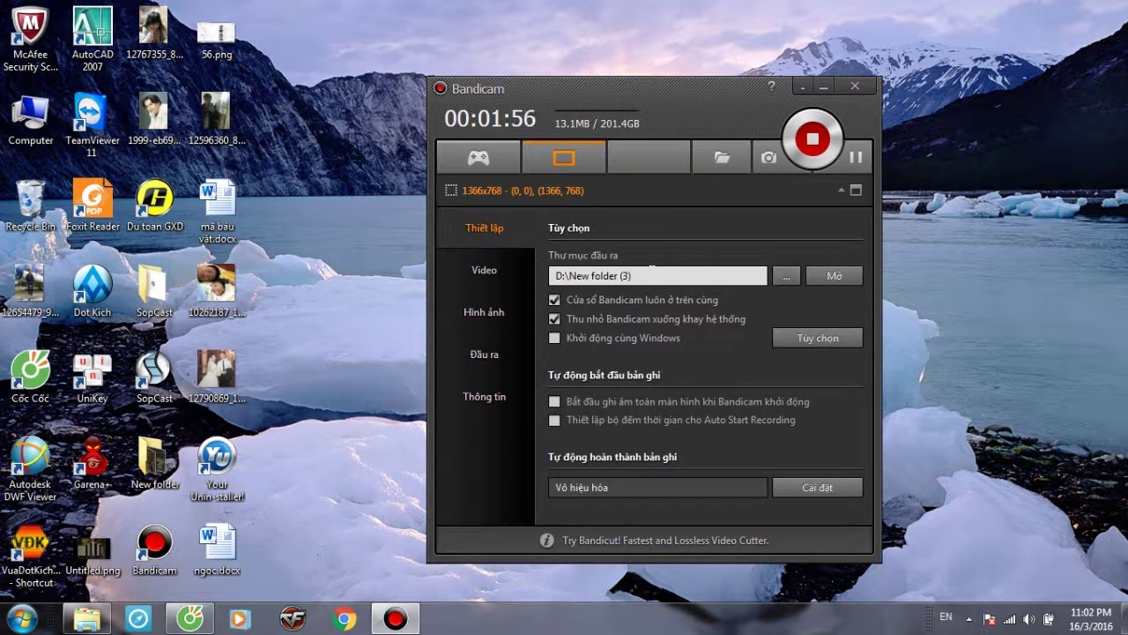
left_click(775, 279)
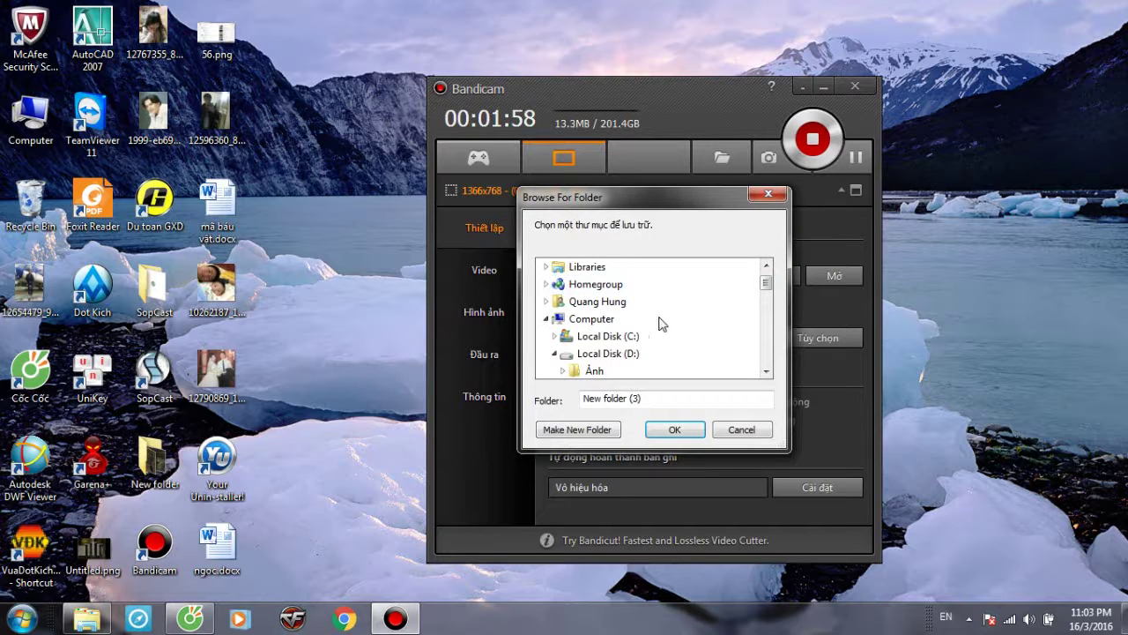
mouse_move(766, 284)
left_mouse_down()
mouse_move(766, 300)
mouse_move(766, 278)
left_mouse_up()
left_click(608, 353)
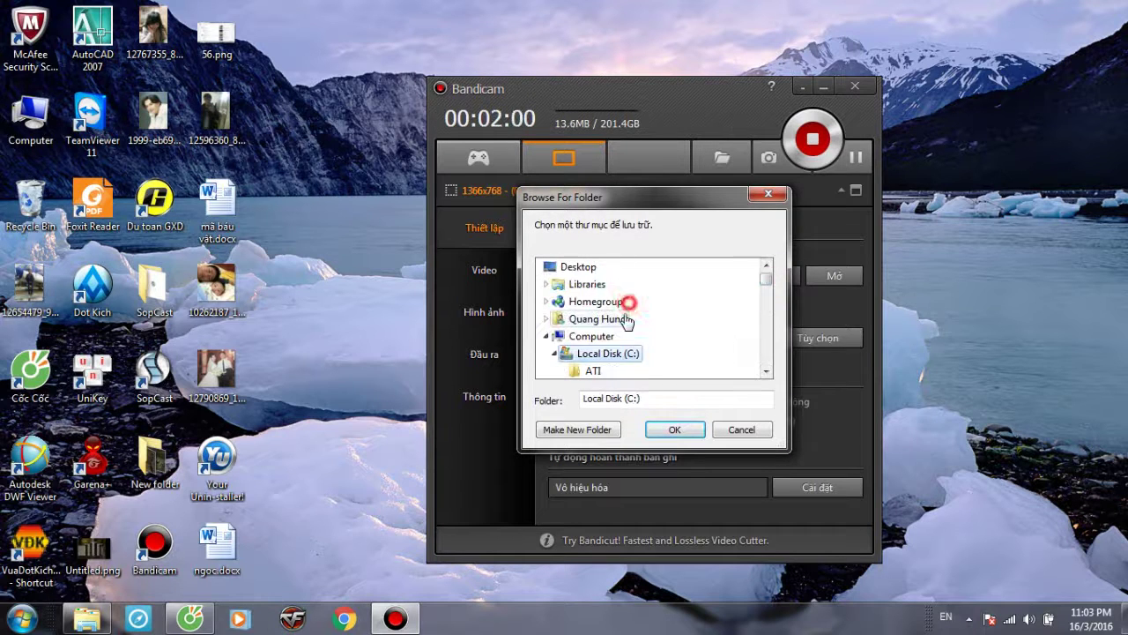
left_click_drag(766, 371, 766, 374)
left_click(766, 265)
left_click(766, 265)
left_click(589, 300)
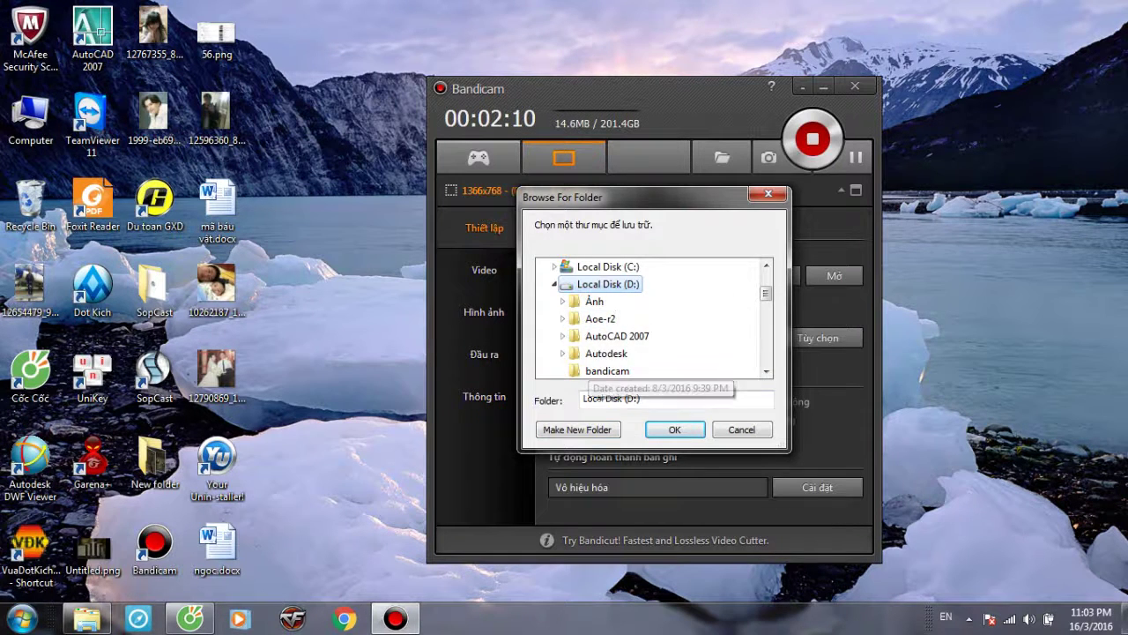
Create a new folder on Local Disk (D:) and try to name it video, declining the folder merge.
left_click(584, 429)
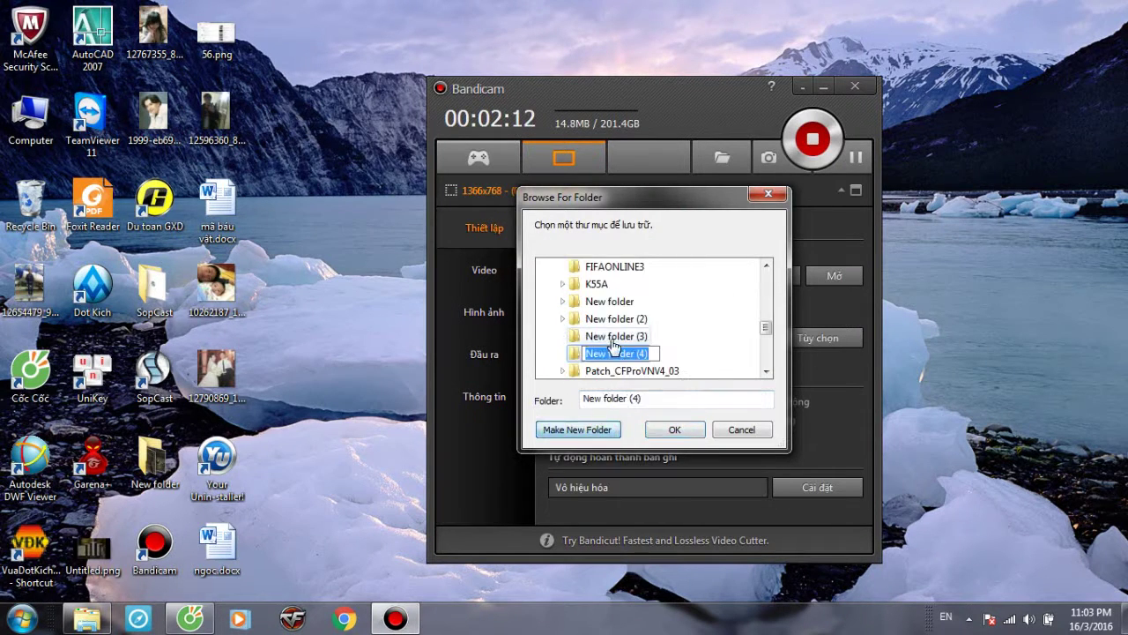
type("video")
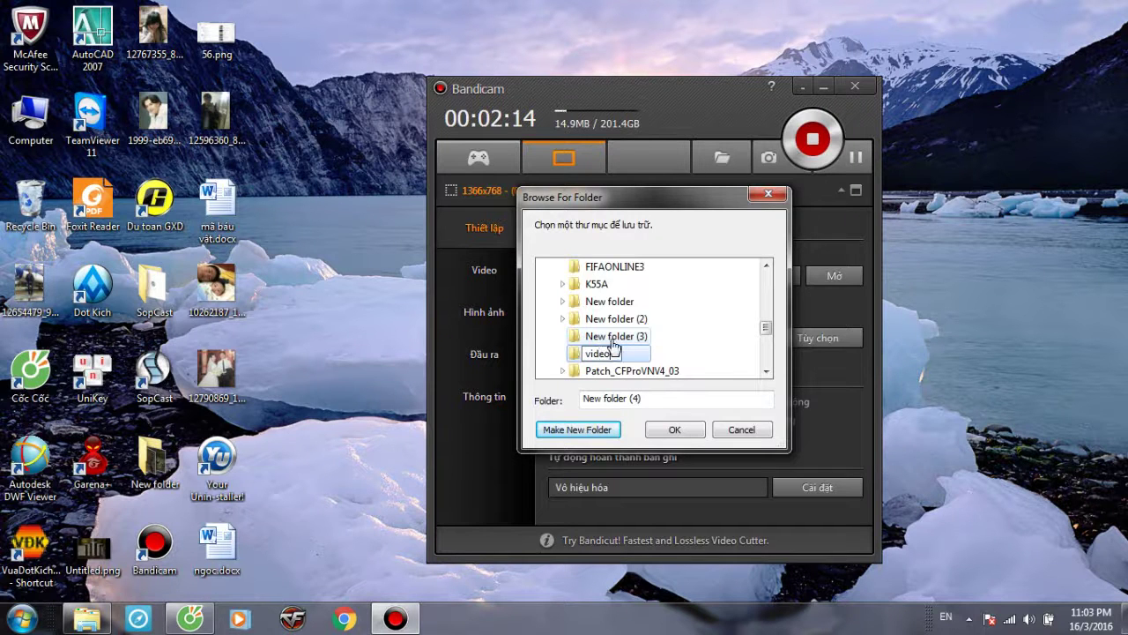
key("Return")
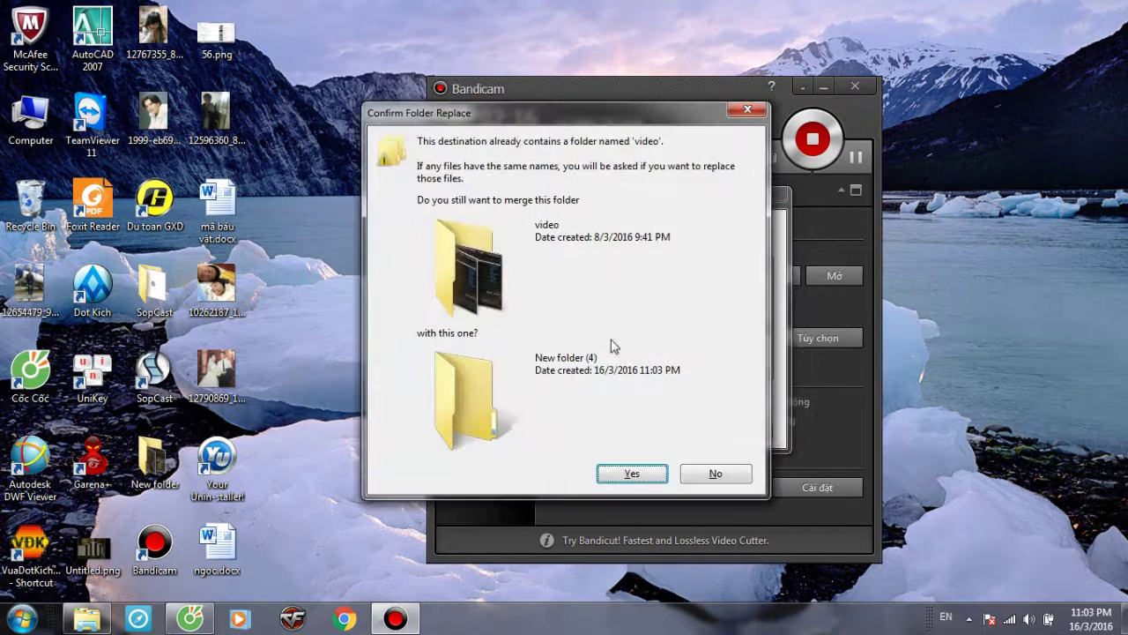
left_click(716, 473)
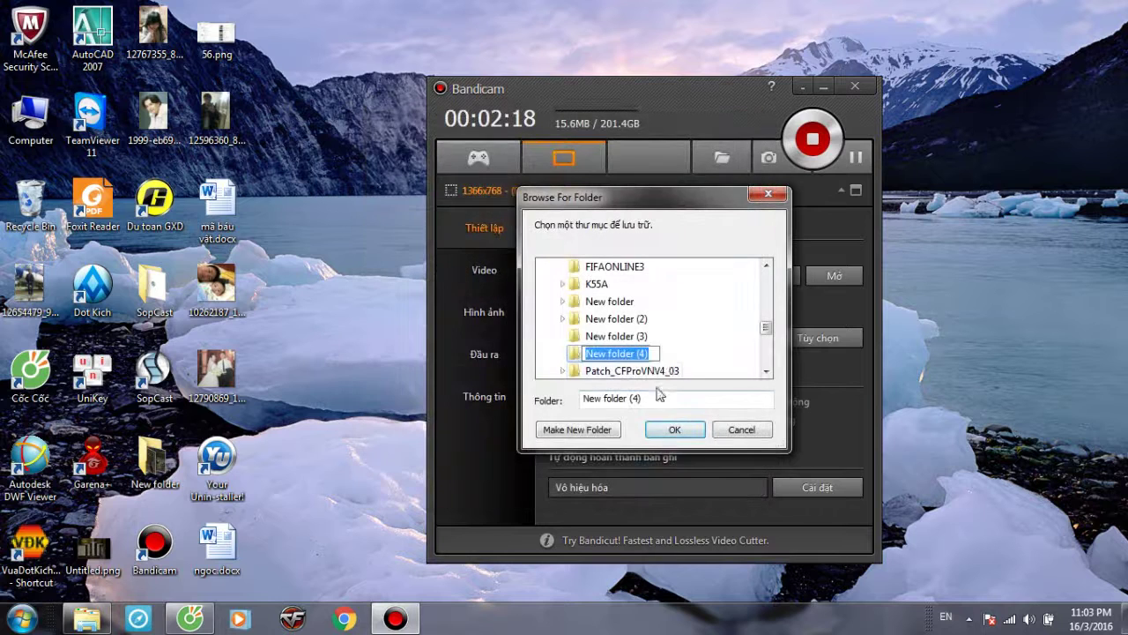
Create a subfolder inside New folder (4) and set it as the recording output folder.
left_click(600, 429)
left_click(667, 432)
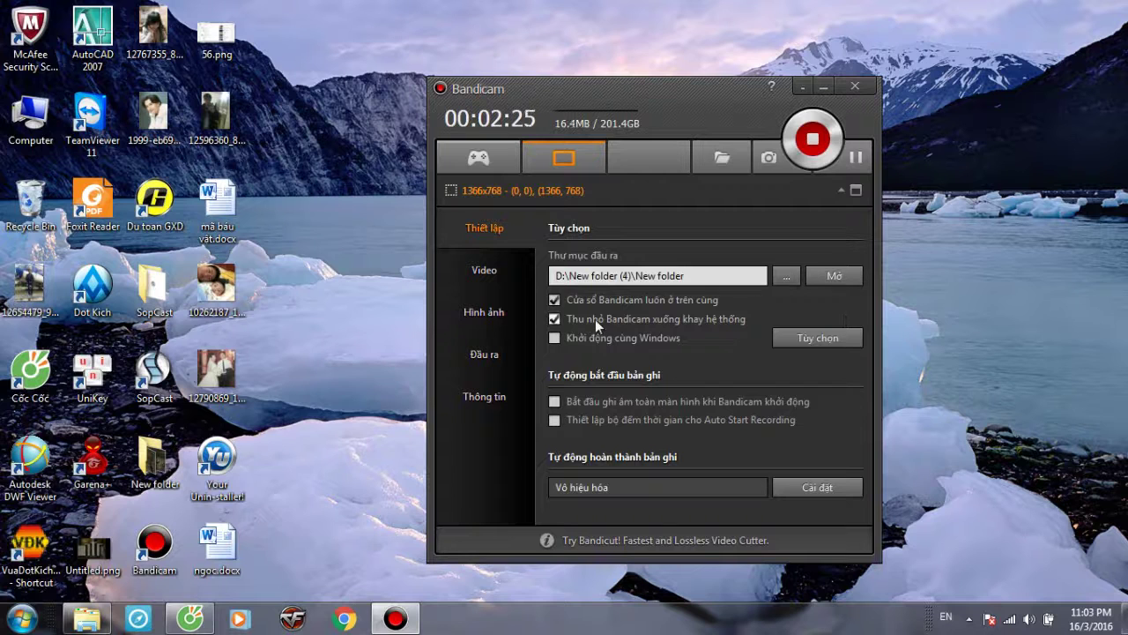
Toggle the start-with-Windows, minimize-to-tray and always-on-top options, restoring each to its original setting.
left_click(555, 340)
left_click(554, 339)
left_click(555, 319)
left_click(555, 300)
left_click(555, 320)
left_click(556, 300)
Review the general page of the advanced options and close the dialog.
left_click(786, 339)
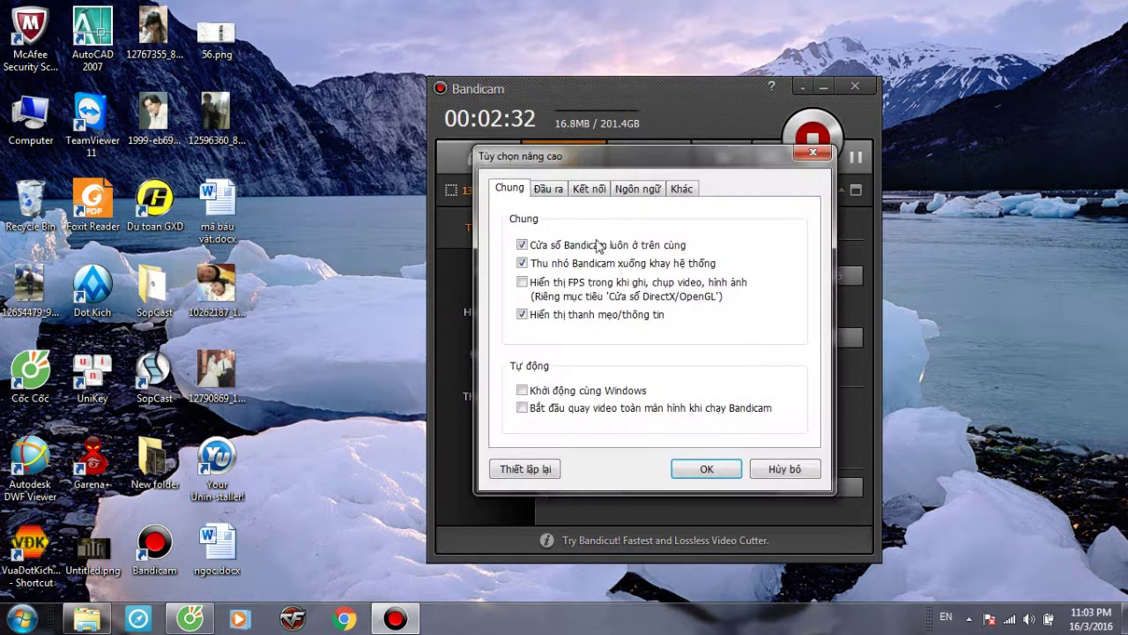
left_click(706, 470)
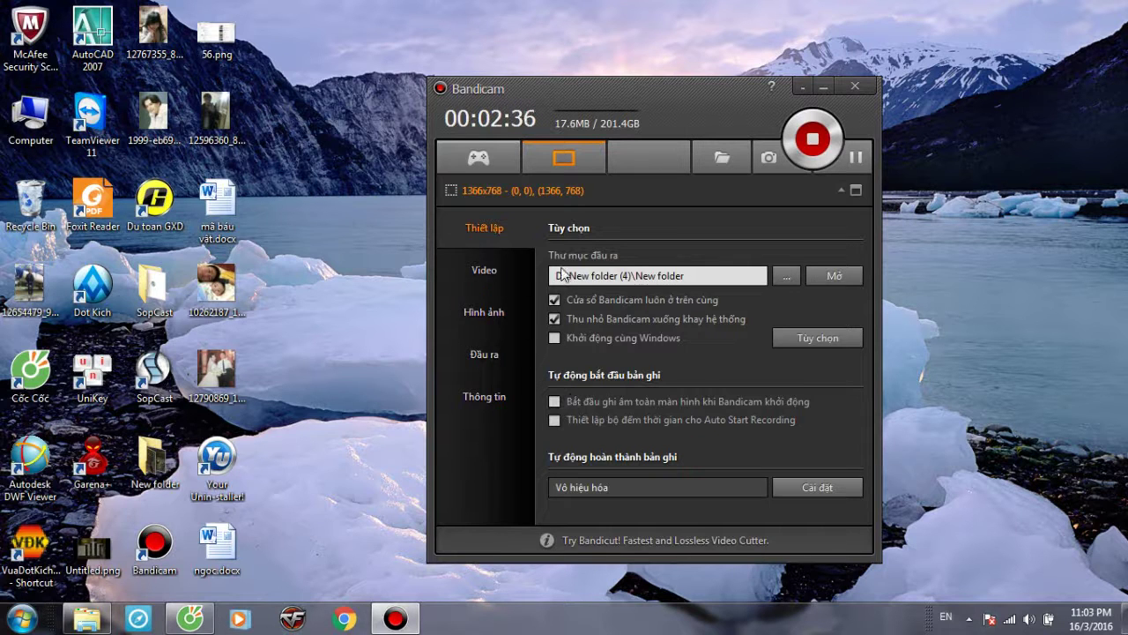
In the video settings, toggle the record and pause hotkeys, mouse cursor and click effects off and back on.
left_click(486, 271)
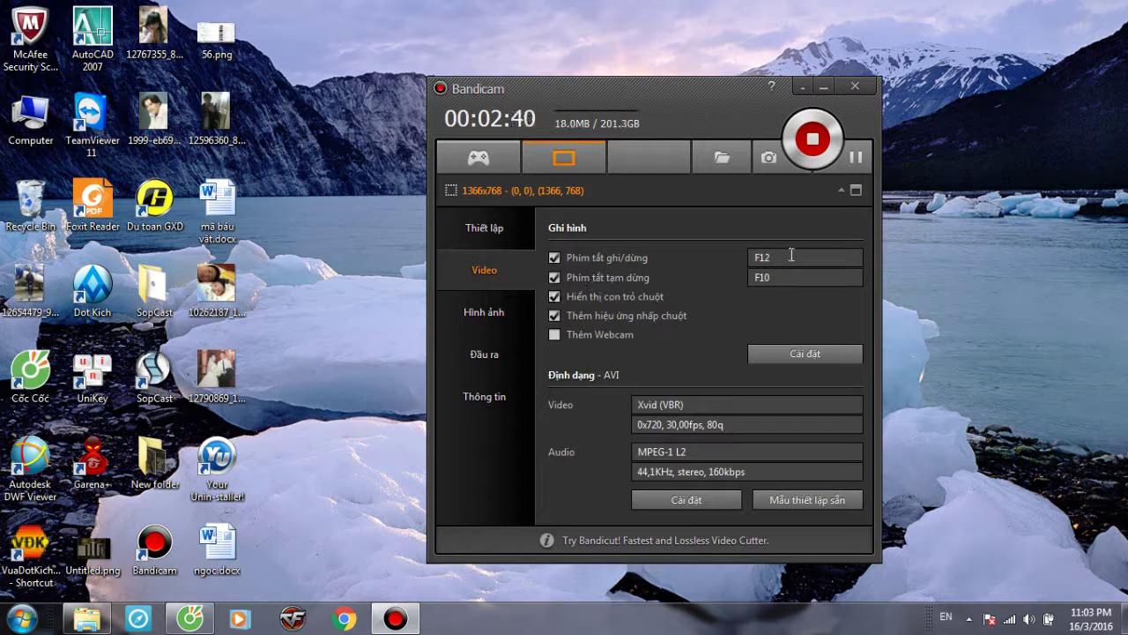
left_click(564, 316)
left_click(558, 295)
left_click(557, 276)
left_click(554, 257)
left_click(555, 257)
left_click(554, 277)
left_click(555, 297)
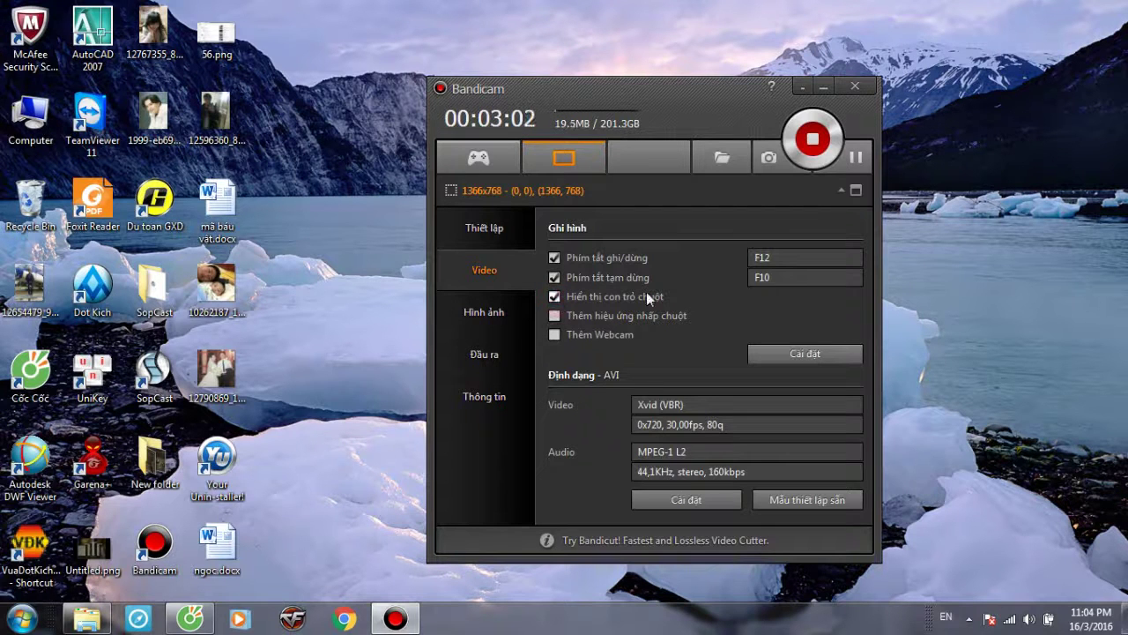
left_click(554, 316)
Open the recording settings and choose Microphone (Realtek High Definition Audio) as the secondary sound device.
left_click(791, 354)
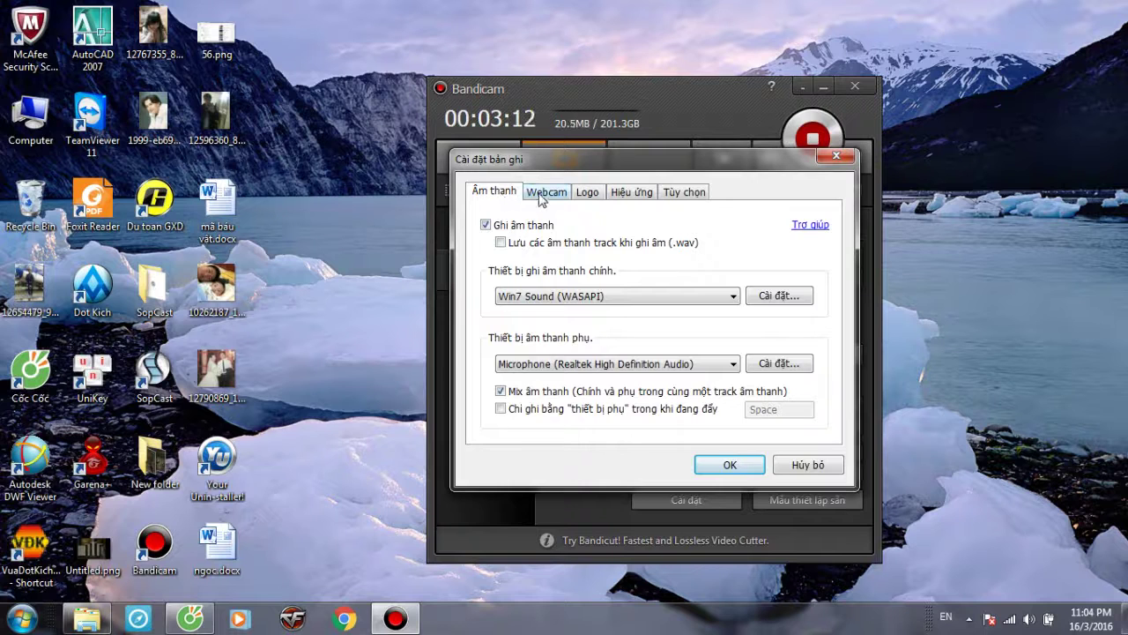
left_click(617, 364)
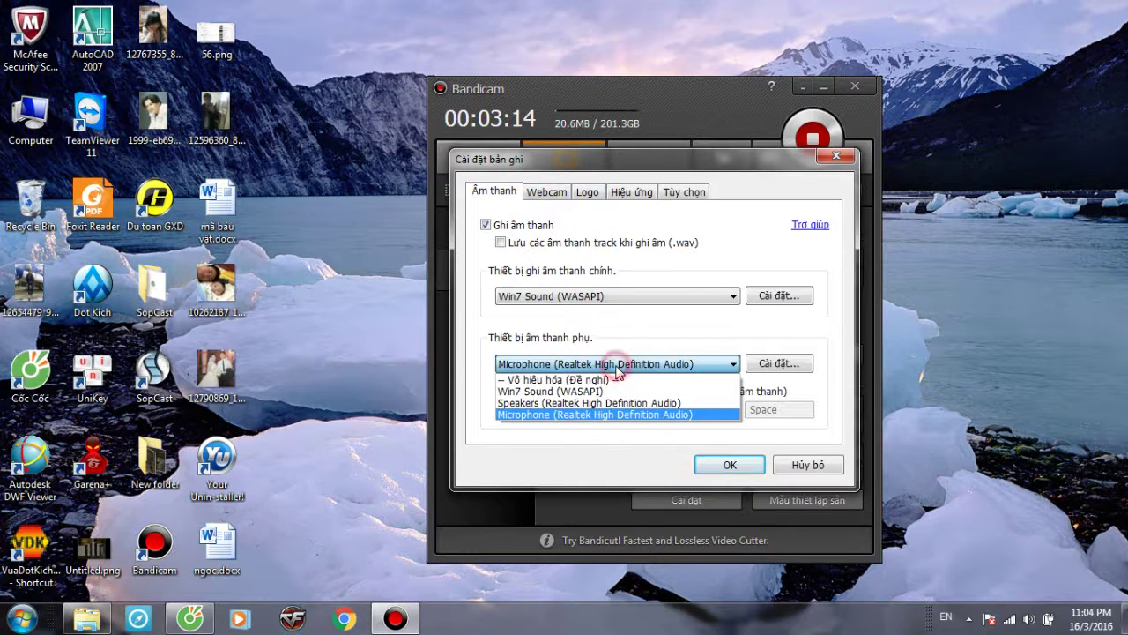
left_click(617, 364)
left_click(617, 364)
left_click(617, 364)
left_click(617, 365)
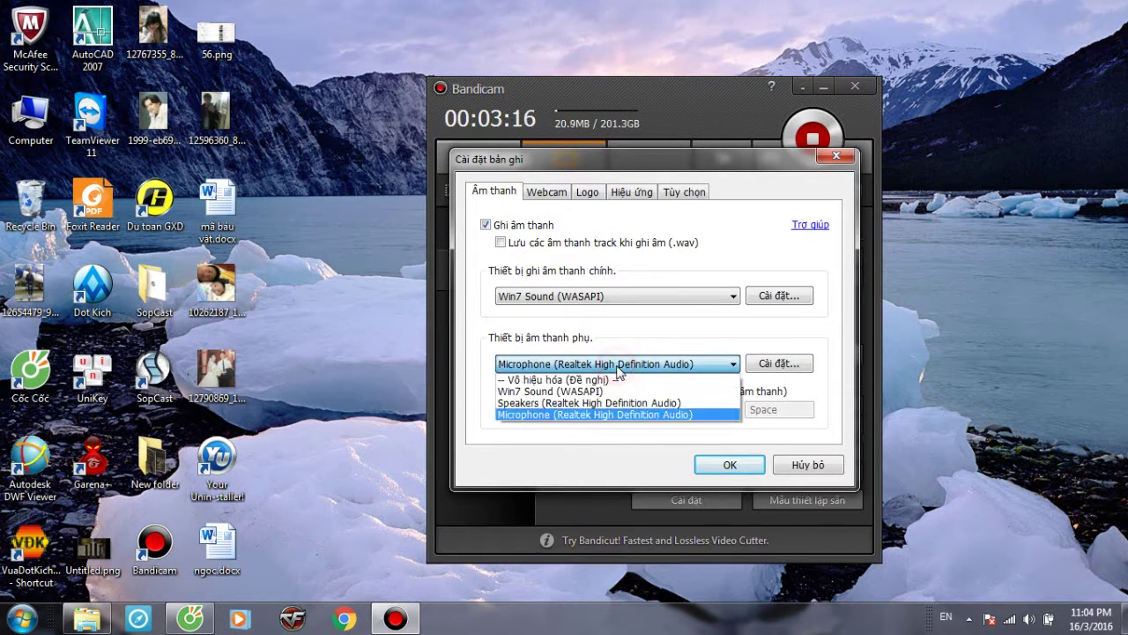
left_click(595, 414)
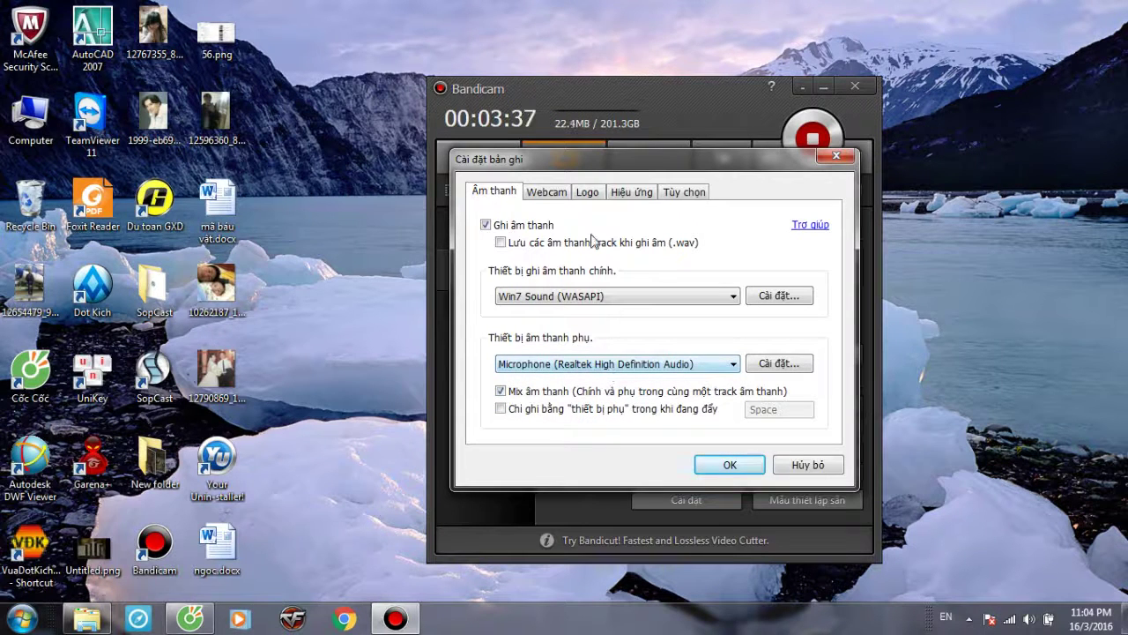
Look through the other recording settings, set the left-click effect colour to pink (255, 0, 128) and confirm.
left_click(558, 196)
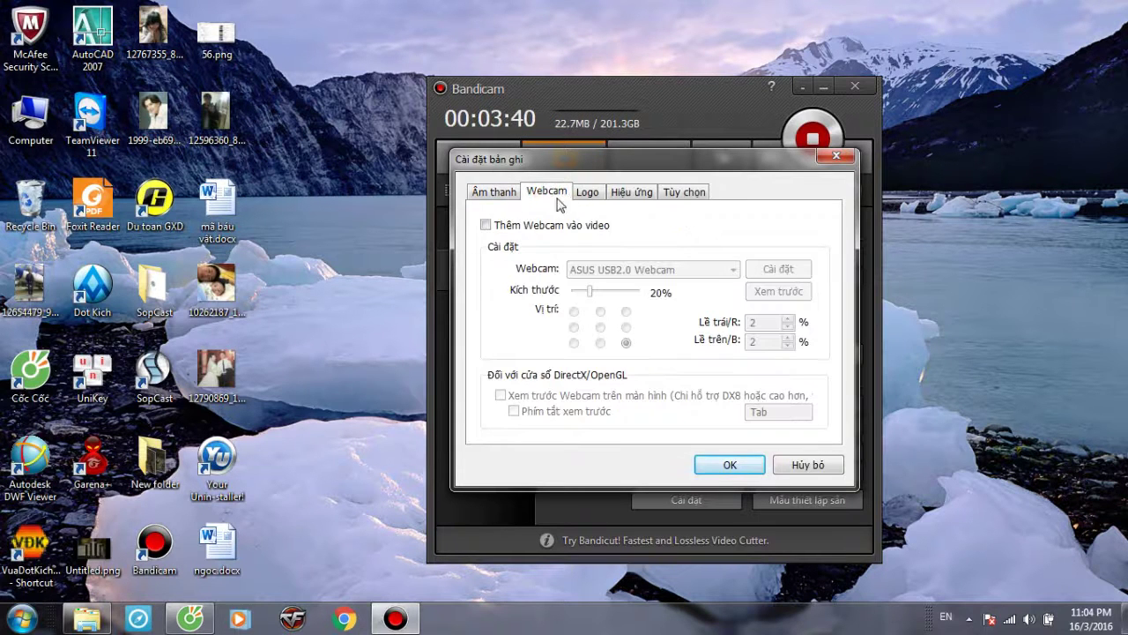
left_click(586, 192)
left_click(562, 197)
left_click(586, 192)
left_click(626, 199)
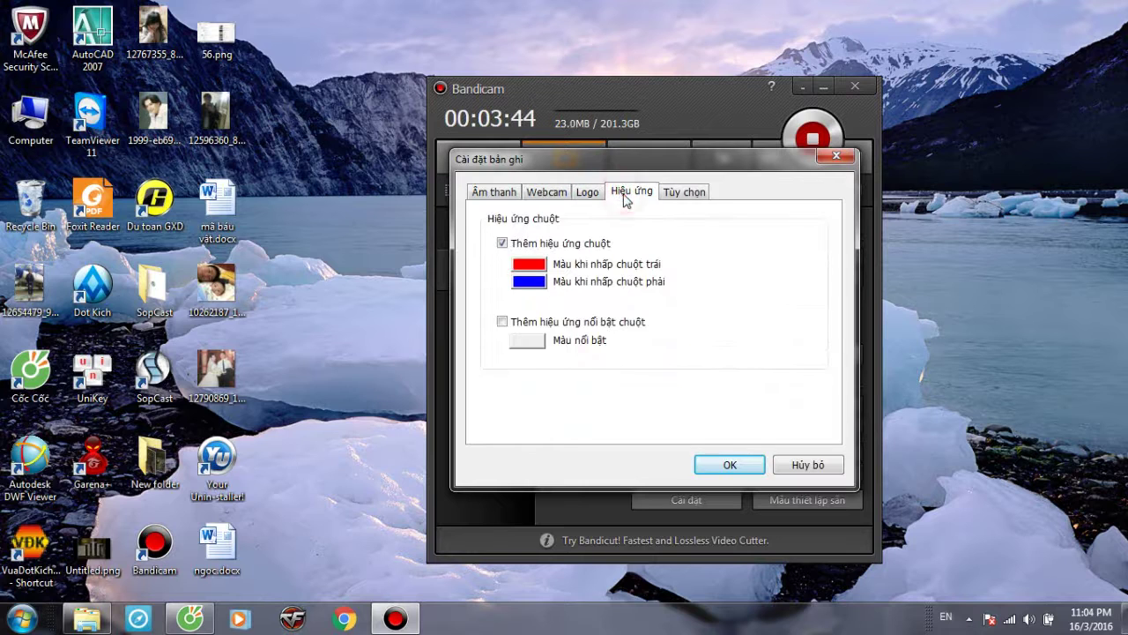
left_click(536, 267)
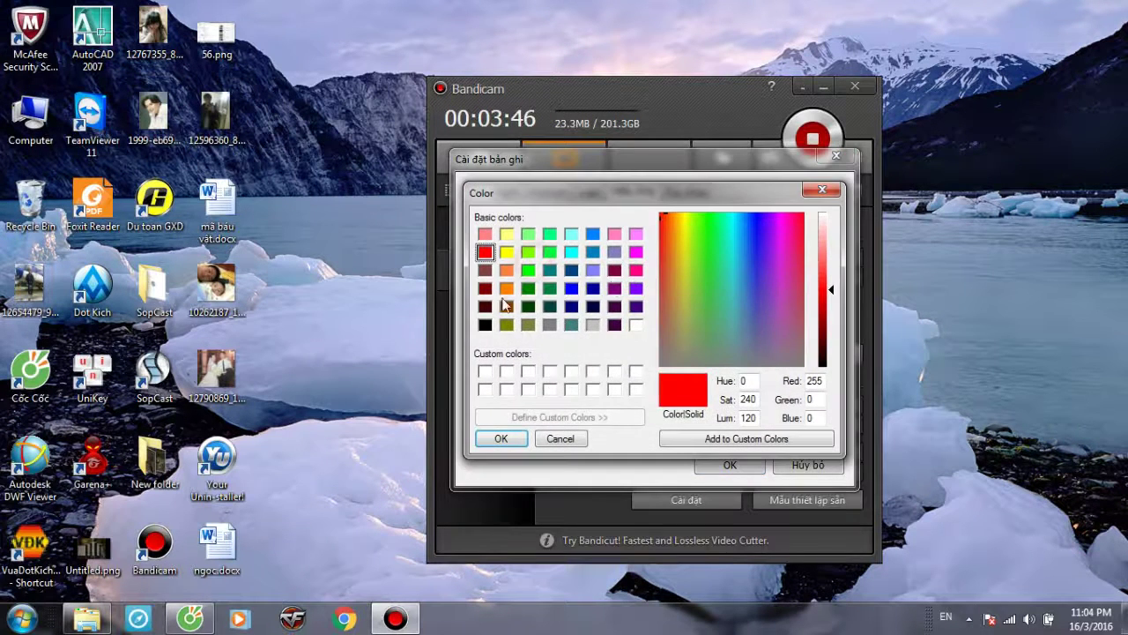
left_click(636, 271)
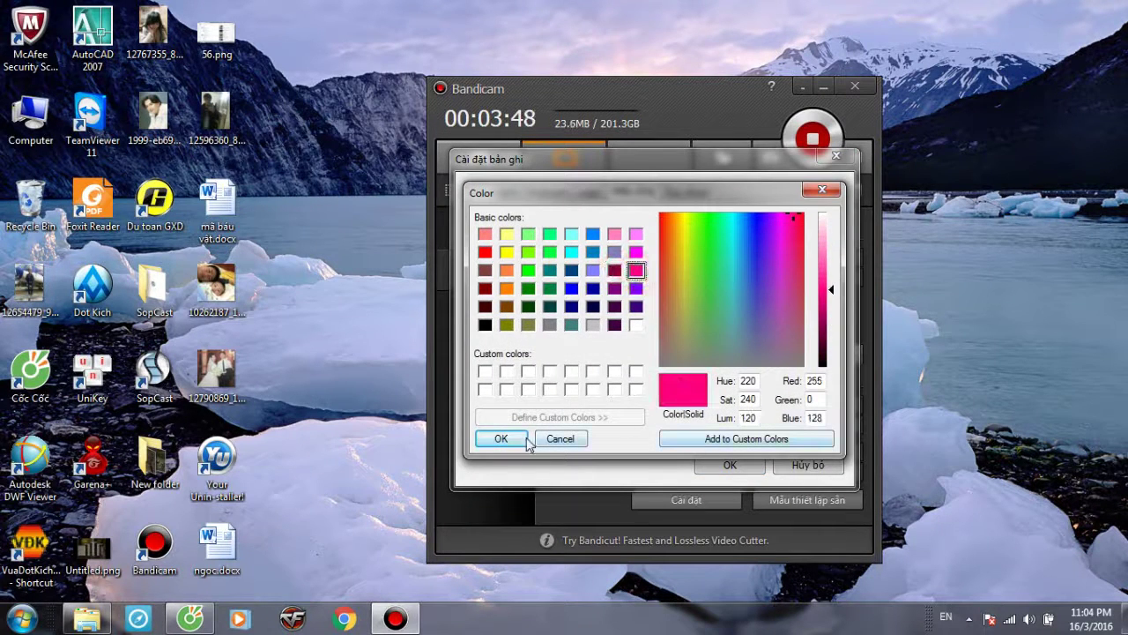
left_click(526, 443)
left_click(696, 195)
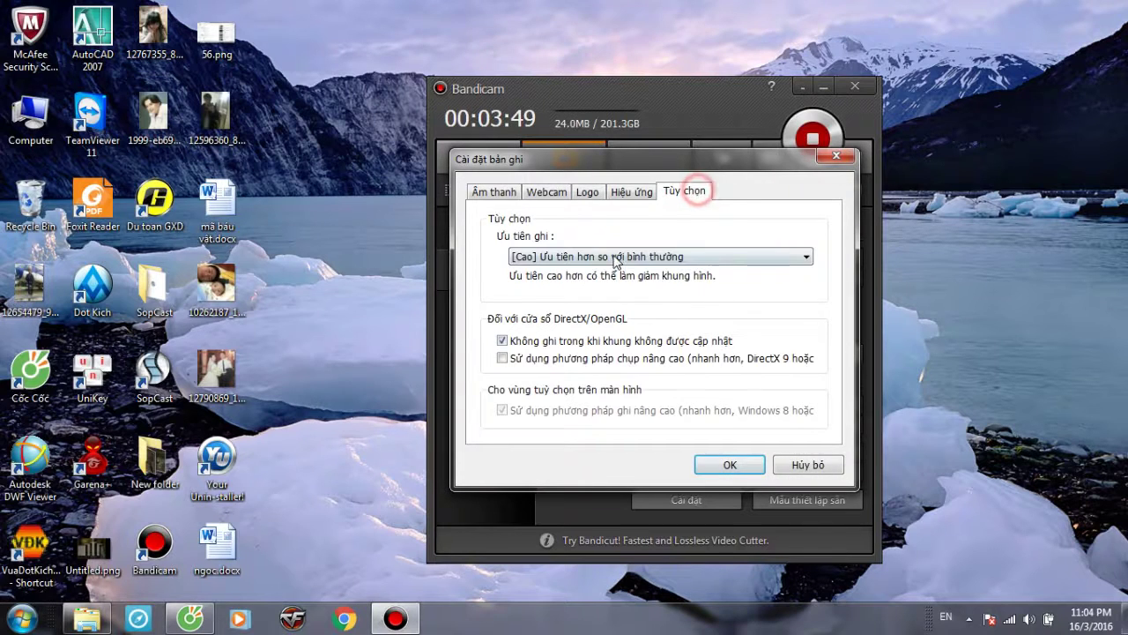
left_click(610, 192)
left_click(739, 462)
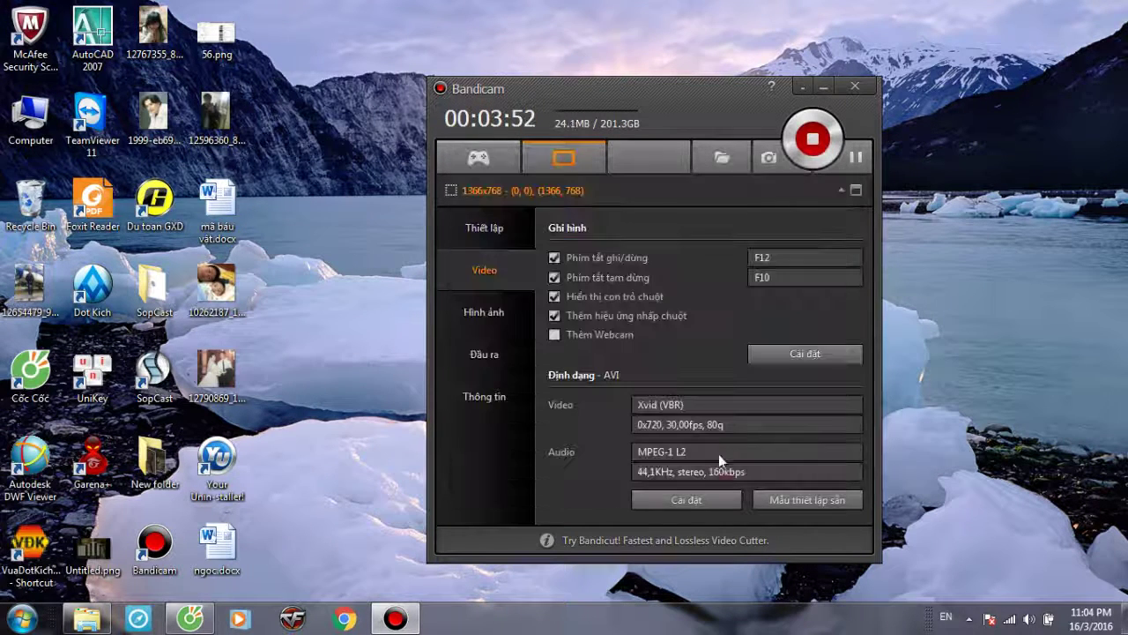
Apply the YouTube (720p) preset and change the format to MP4 with a 1024 x 768 video size.
left_click(791, 496)
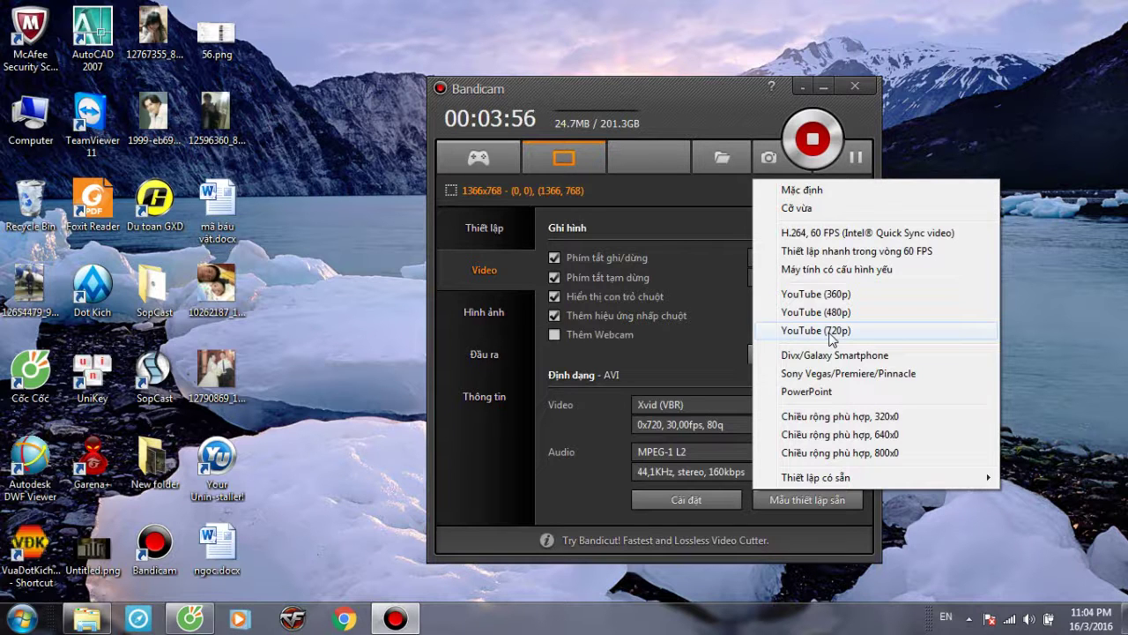
left_click(828, 330)
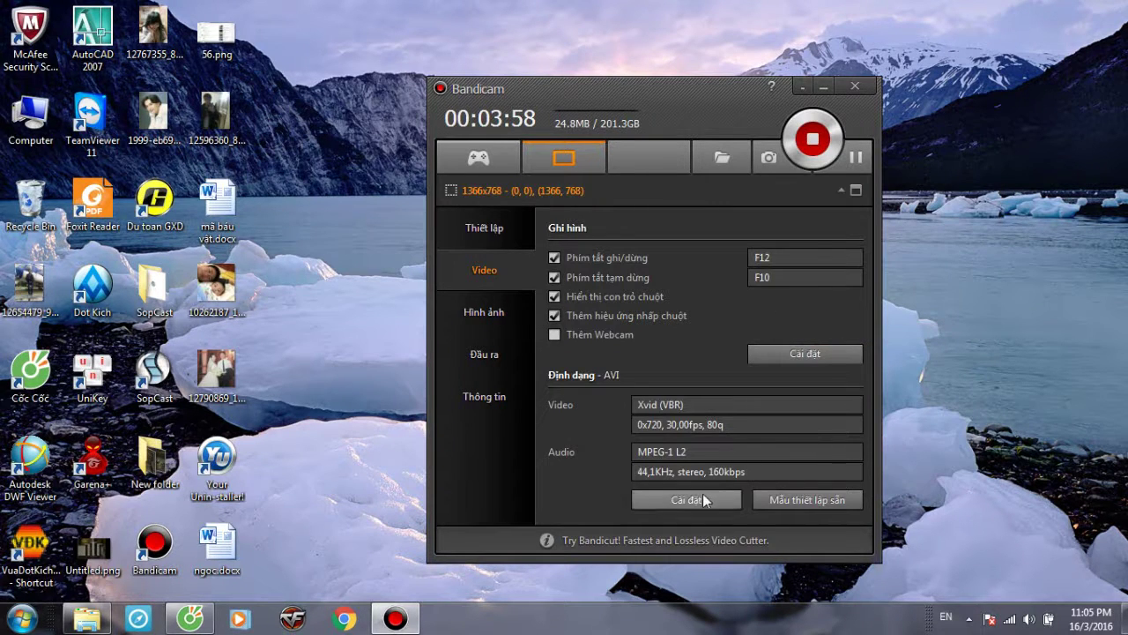
left_click(703, 500)
left_click_drag(684, 148, 850, 196)
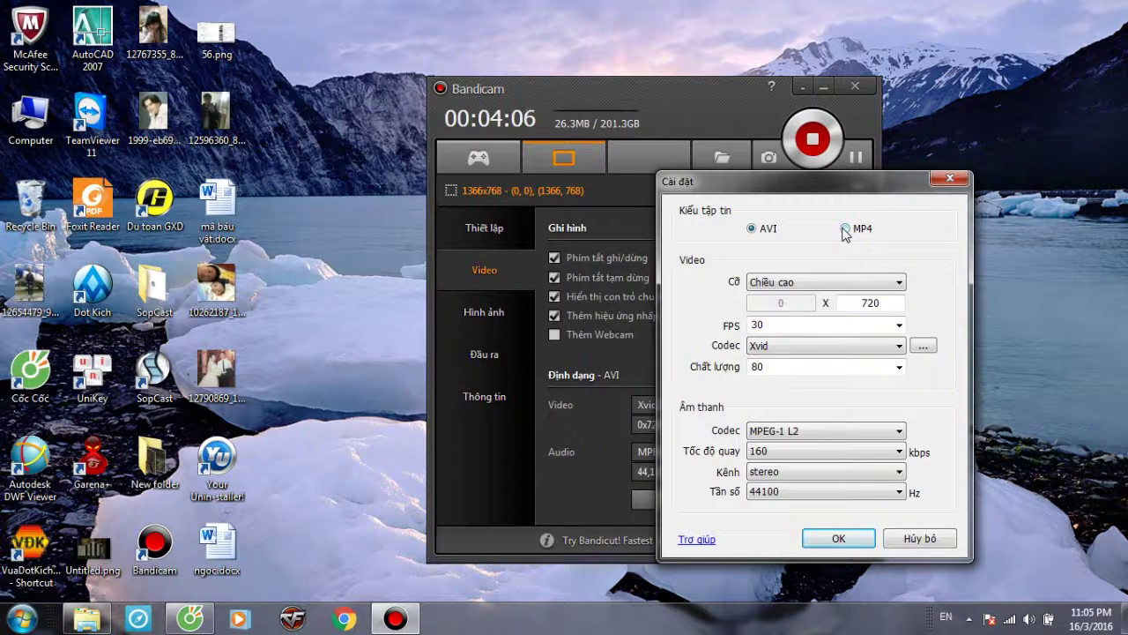
left_click(845, 229)
left_click(847, 282)
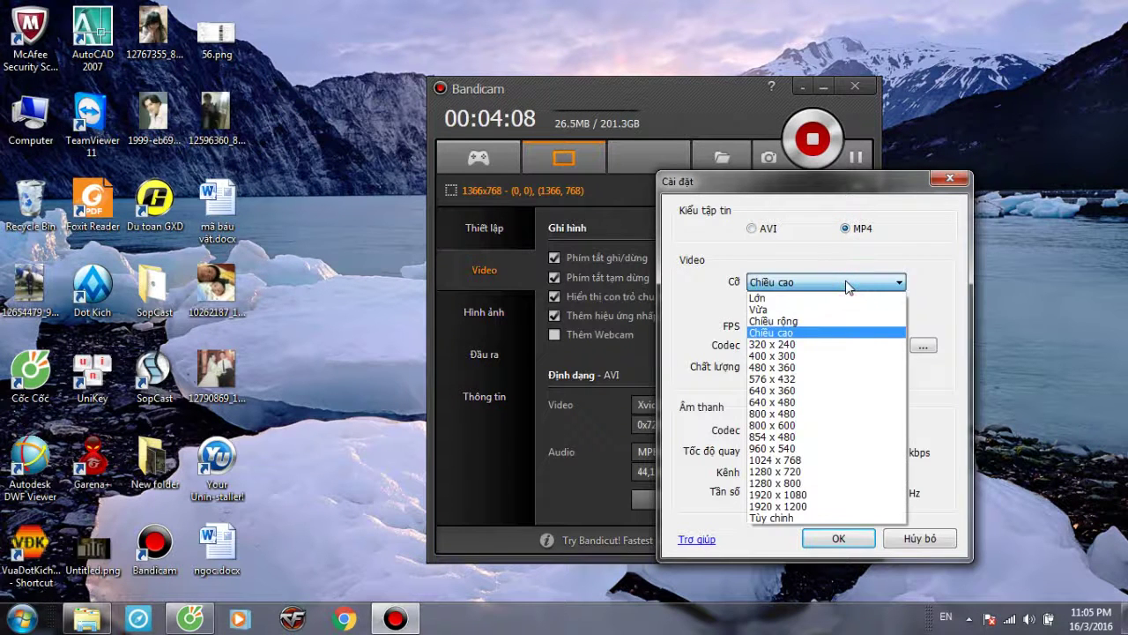
left_click(846, 280)
left_click(846, 280)
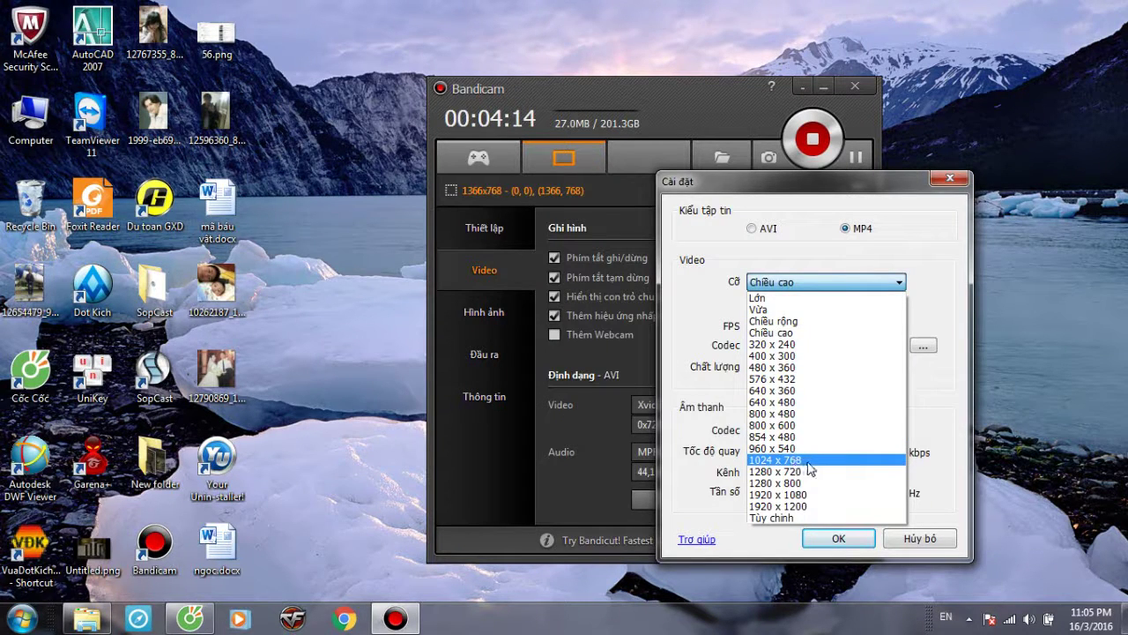
left_click(811, 459)
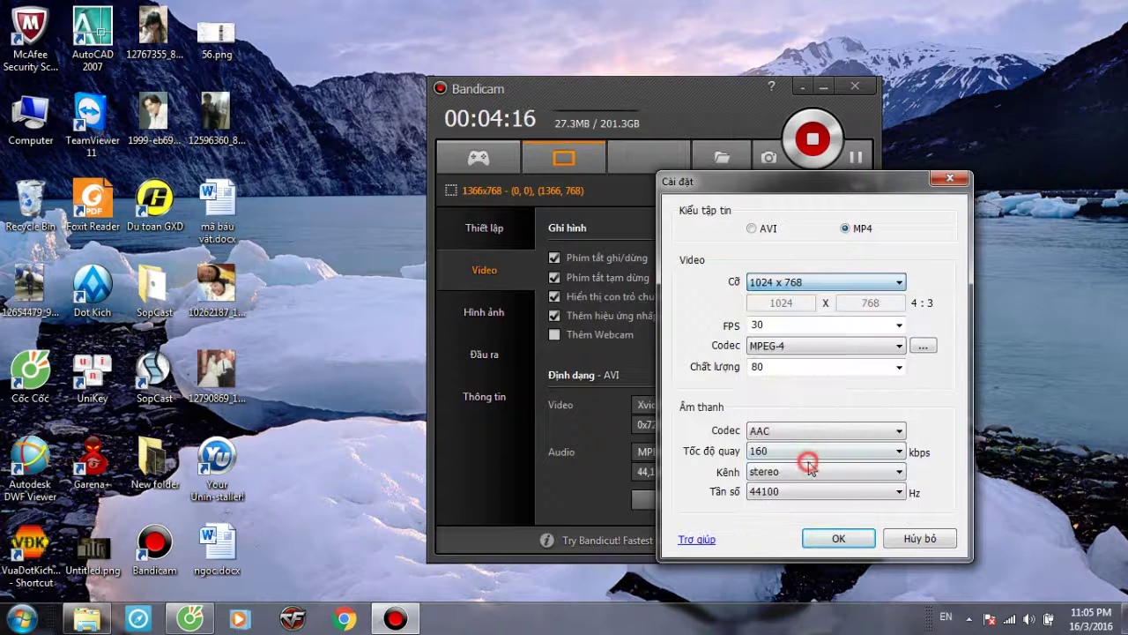
Examine the available video codec, quality, audio codec and bitrate choices without changing them.
left_click(866, 345)
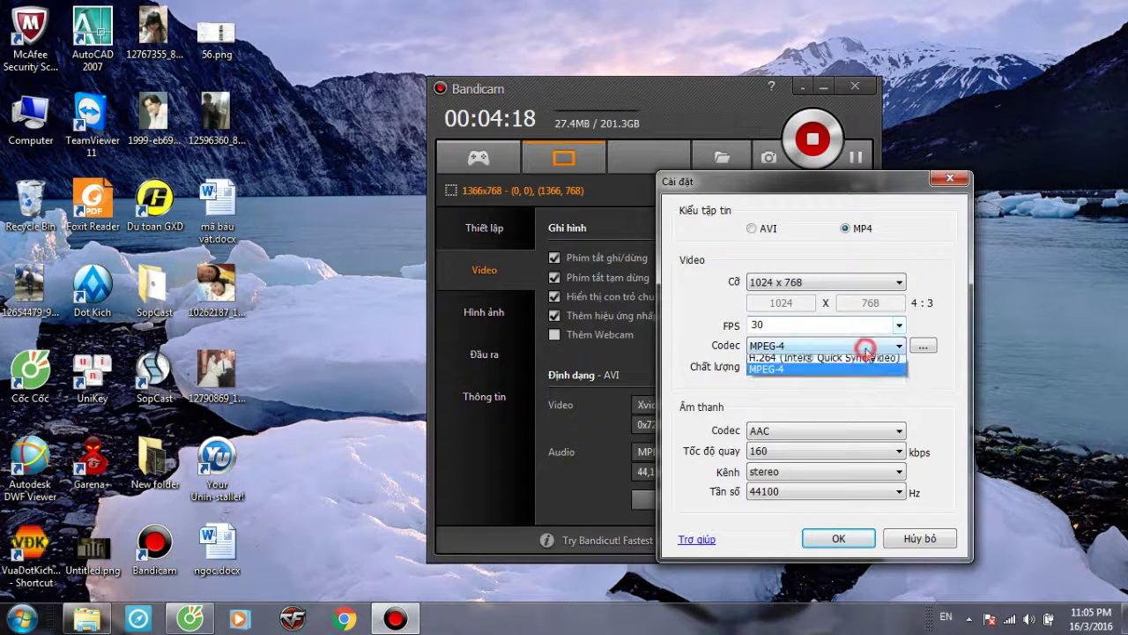
left_click(865, 345)
left_click(898, 369)
left_click(899, 369)
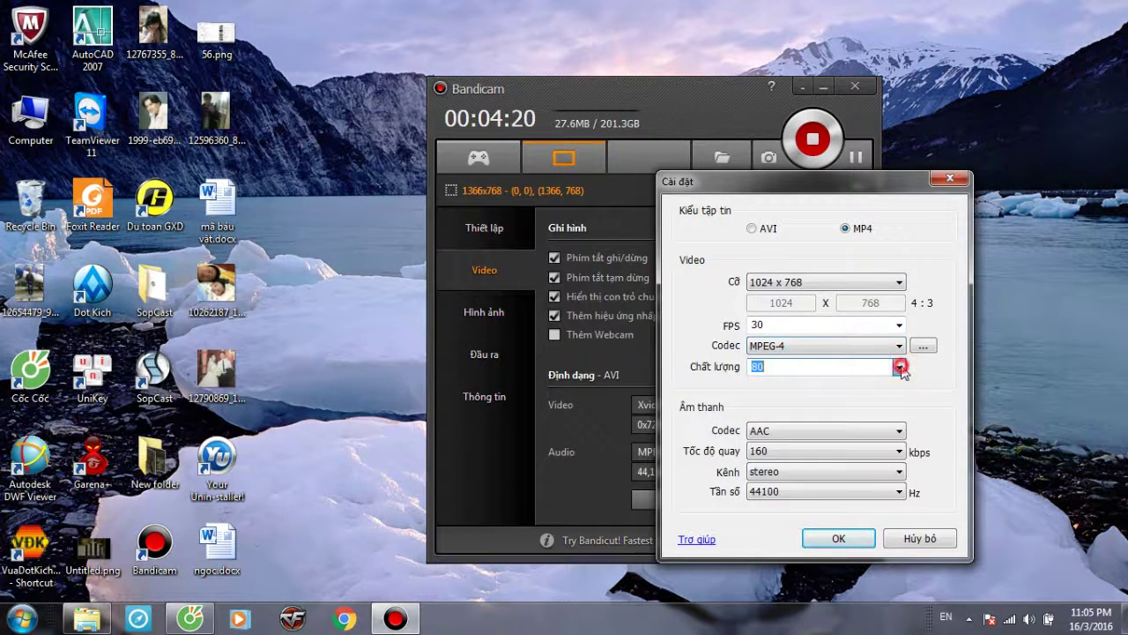
left_click(900, 370)
left_click(901, 370)
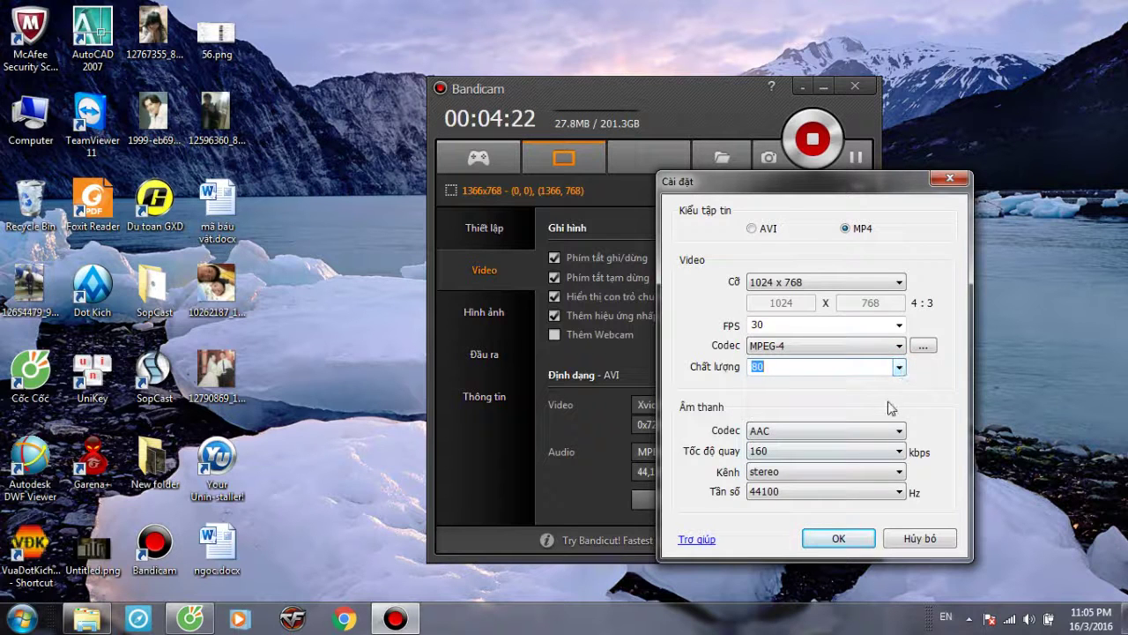
left_click(899, 370)
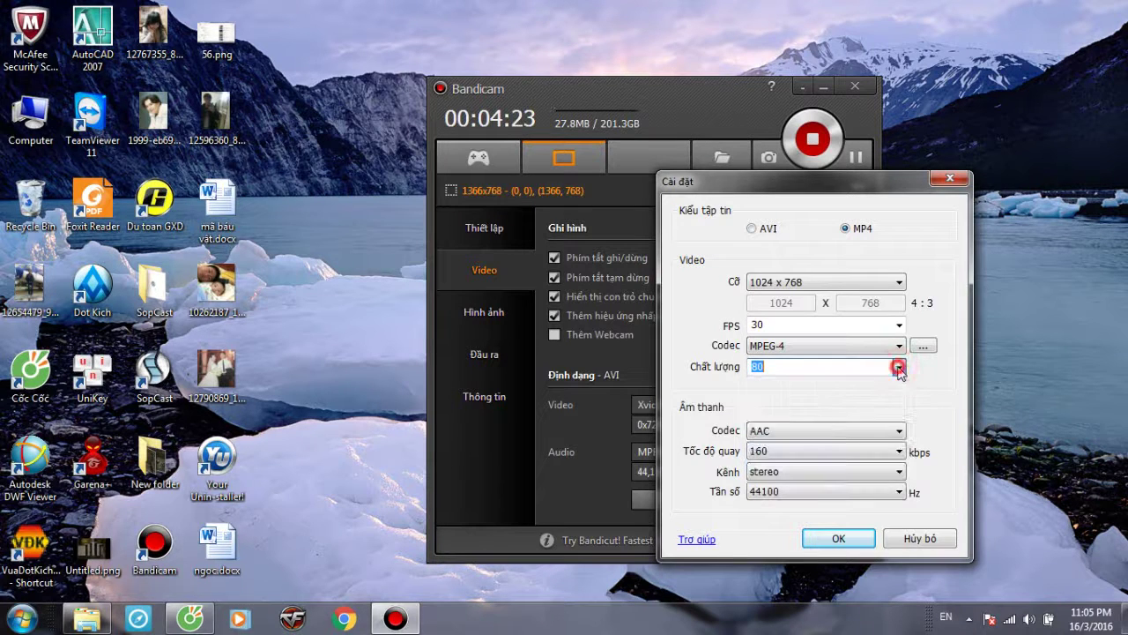
left_click(877, 432)
left_click(879, 441)
left_click(882, 452)
left_click(868, 451)
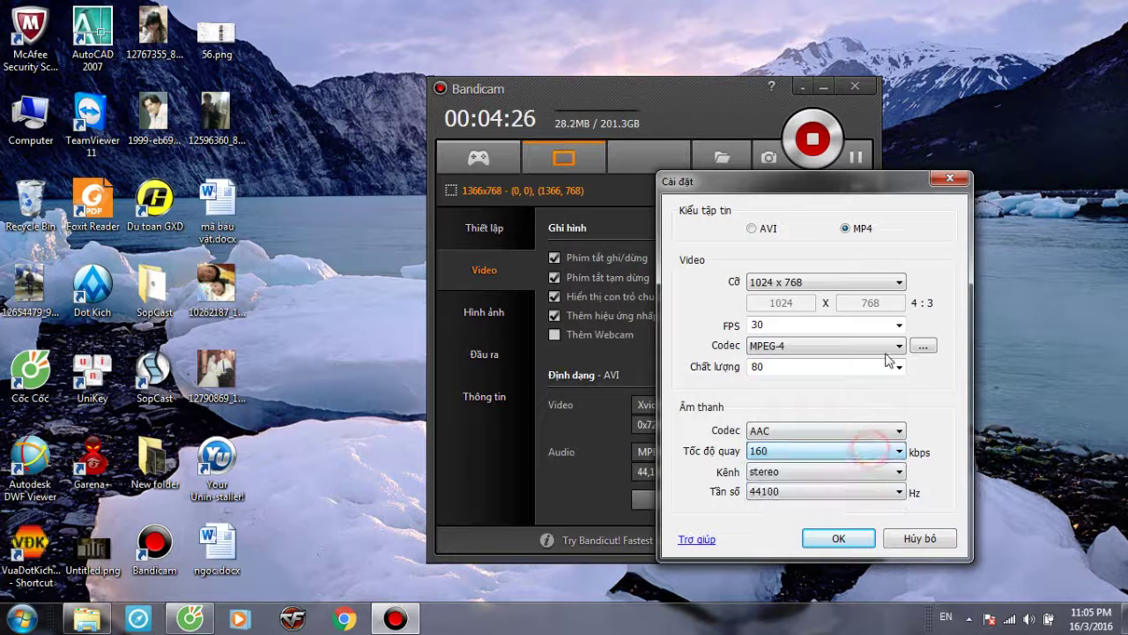
left_click(899, 370)
left_click(899, 368)
left_click(900, 369)
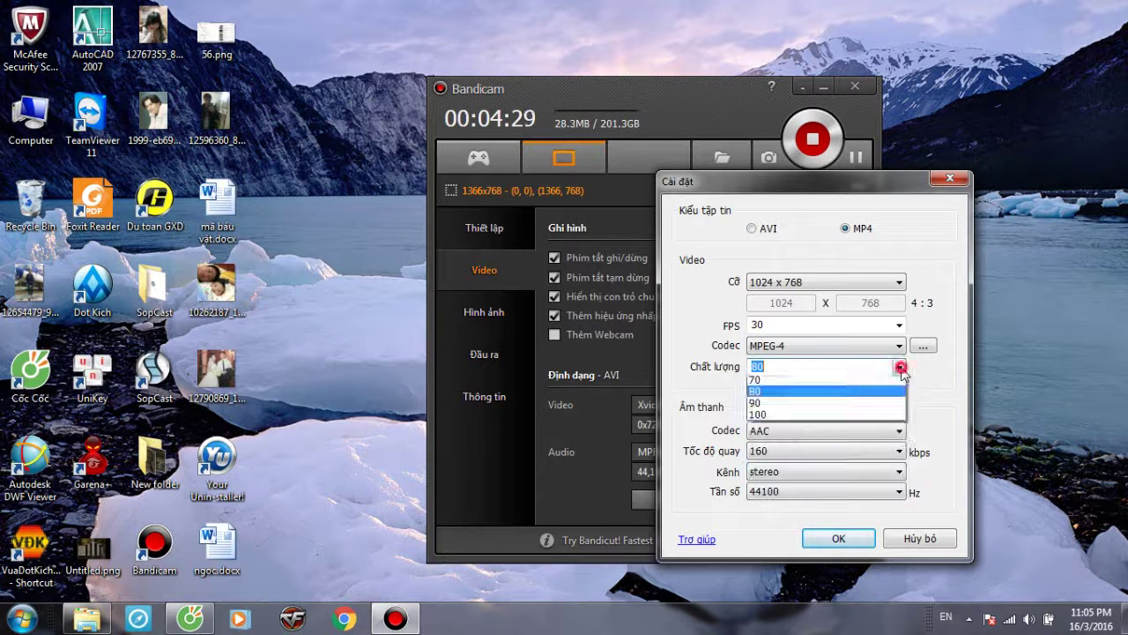
left_click(899, 366)
Set the audio bitrate to 192 kbps and the audio frequency to 44100 Hz.
left_click(833, 452)
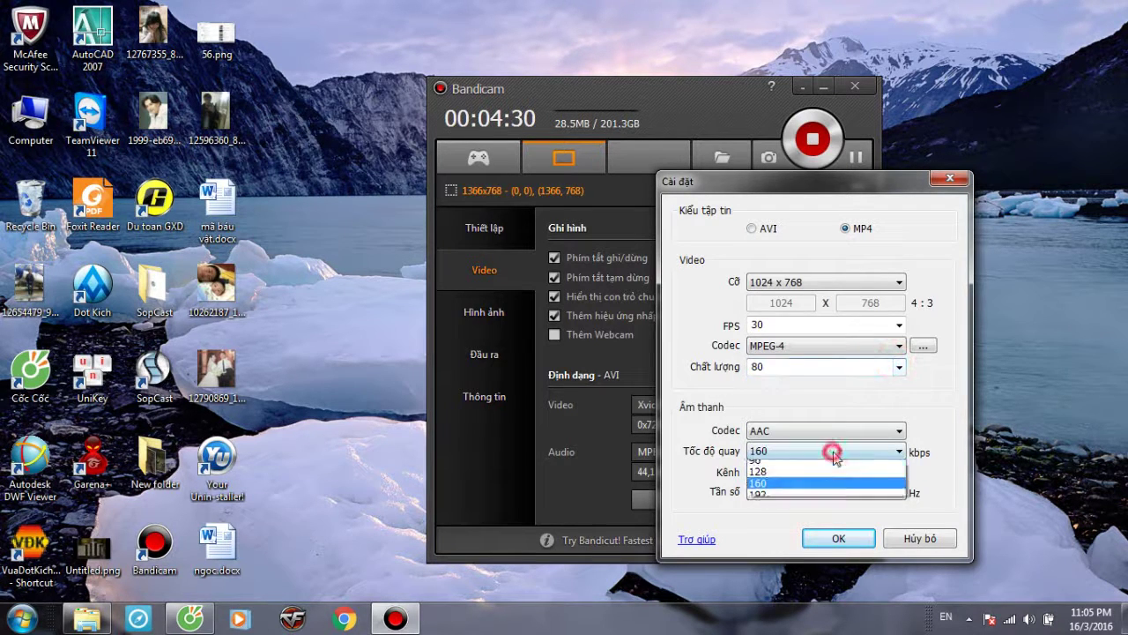
left_click(820, 500)
left_click(876, 491)
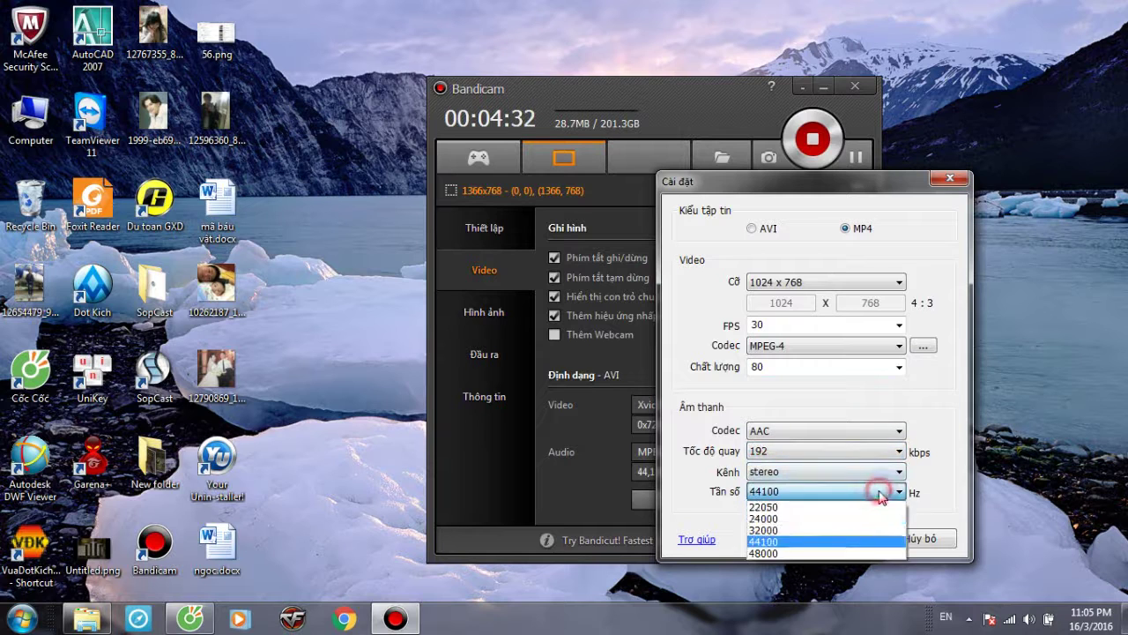
left_click(837, 543)
Set the video quality to 100 and confirm the format settings.
left_click(899, 367)
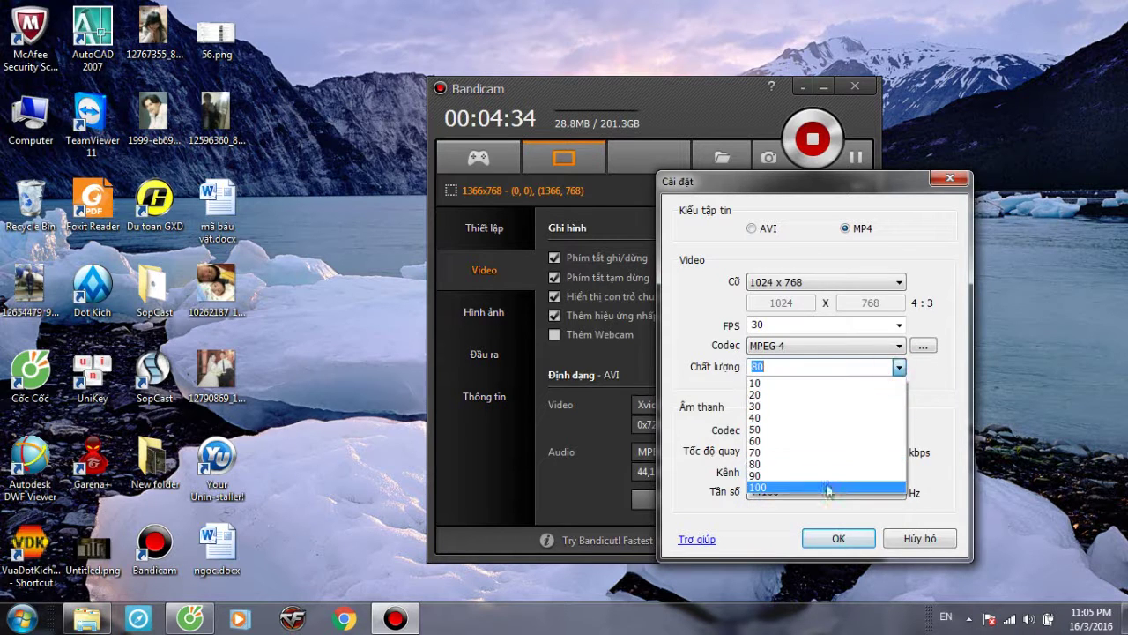
left_click(827, 485)
left_click(840, 539)
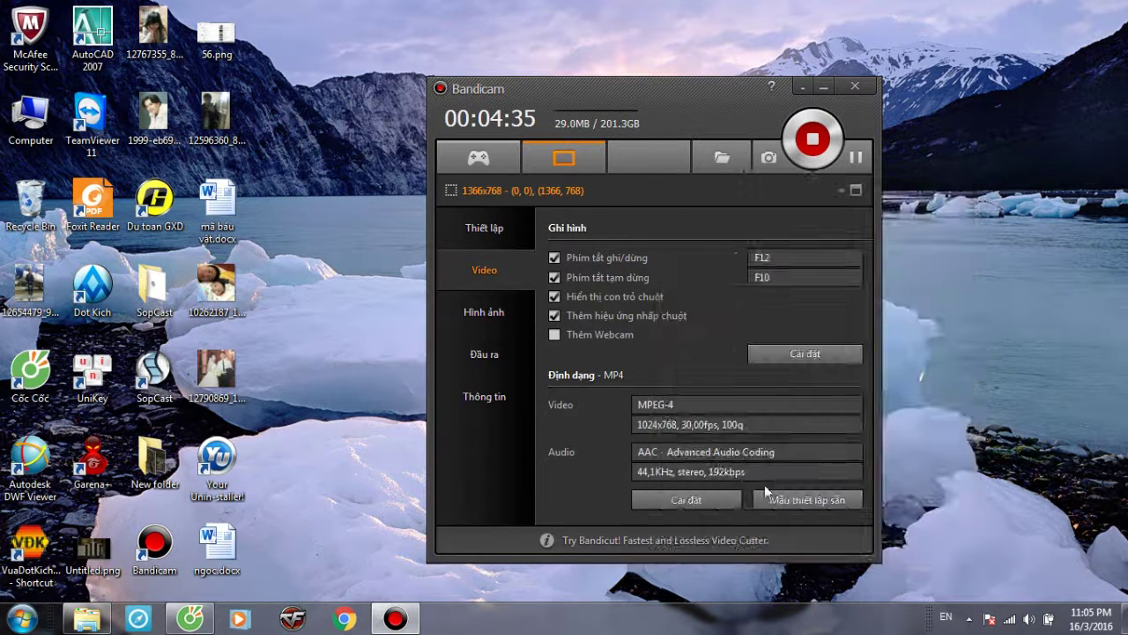
Review the image capture settings and the list of output files.
left_click(493, 320)
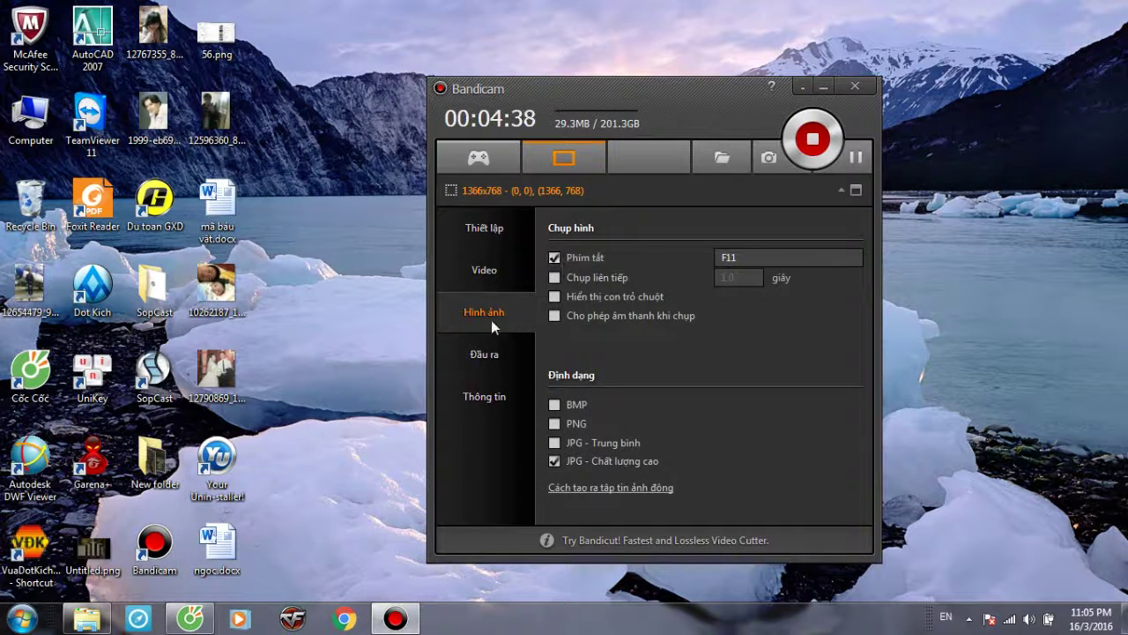
left_click(490, 345)
left_click(494, 315)
left_click(485, 351)
left_click(493, 320)
left_click(490, 352)
left_click(494, 318)
left_click(492, 354)
left_click(499, 316)
left_click(495, 361)
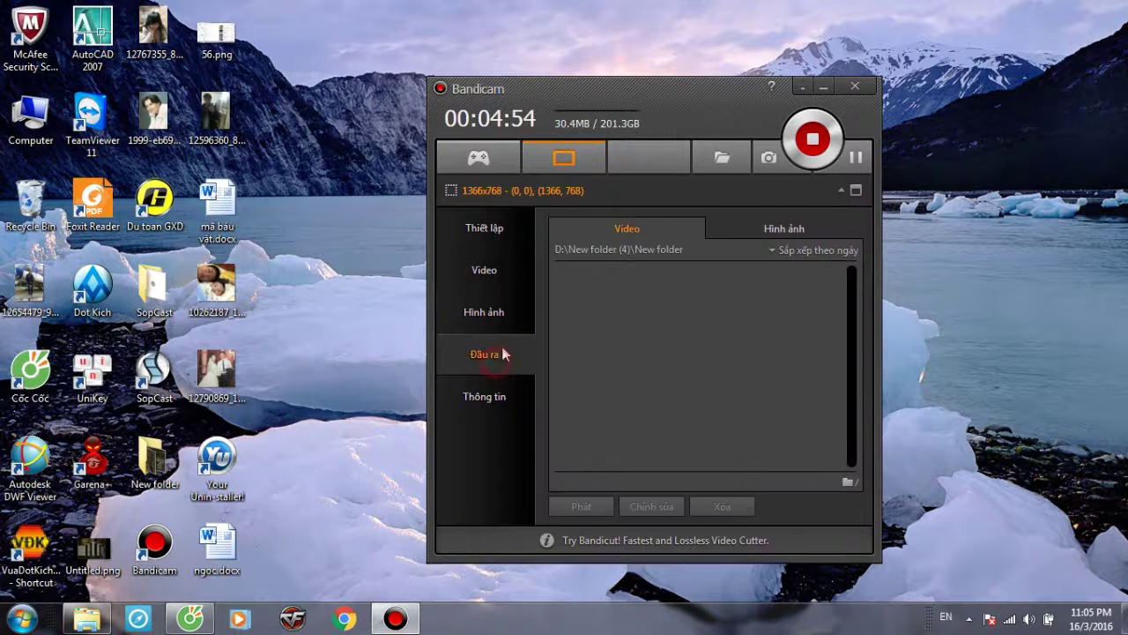
left_click(486, 316)
left_click(483, 371)
Go back over the video, image and output pages and return to the general settings.
left_click(483, 282)
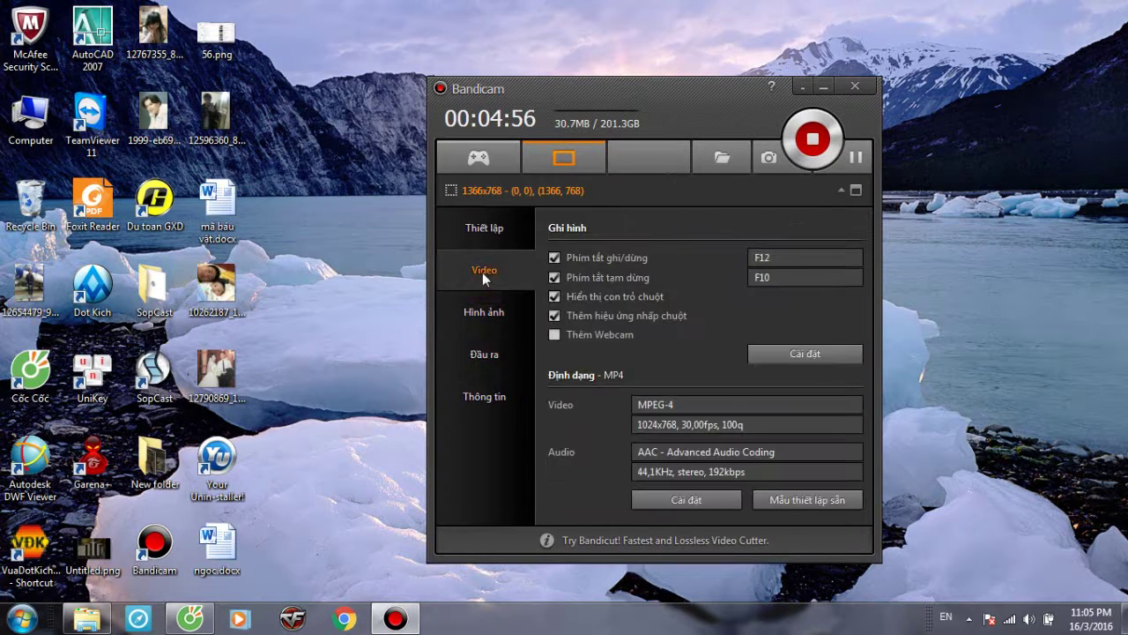
left_click(485, 311)
left_click(488, 270)
left_click(486, 240)
left_click(485, 266)
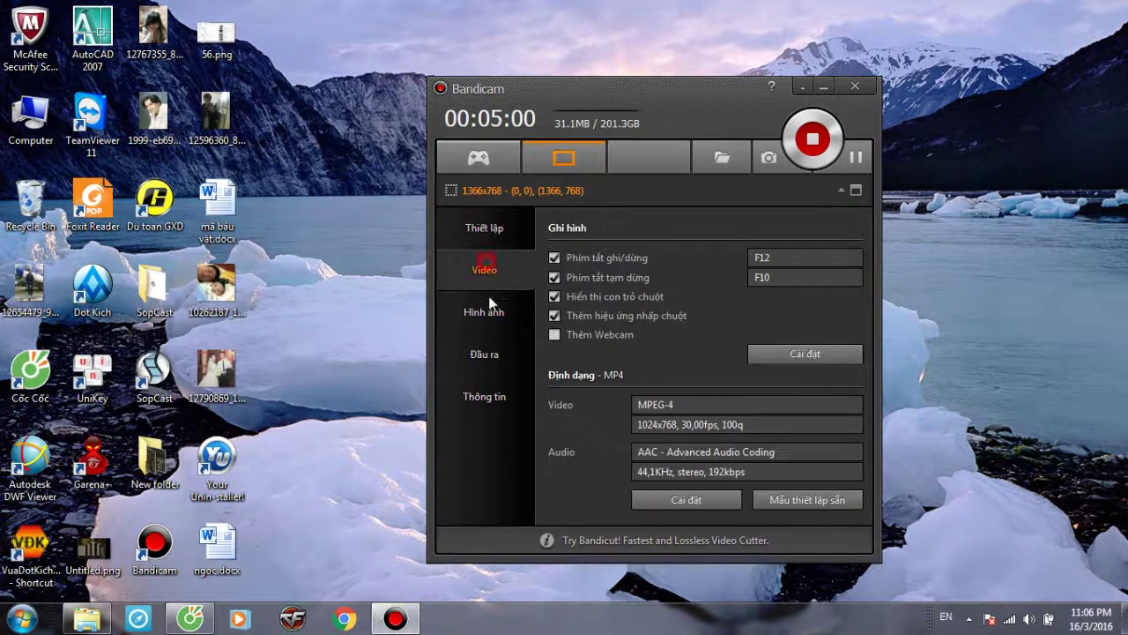
left_click(485, 312)
left_click(491, 350)
left_click(499, 273)
left_click(492, 231)
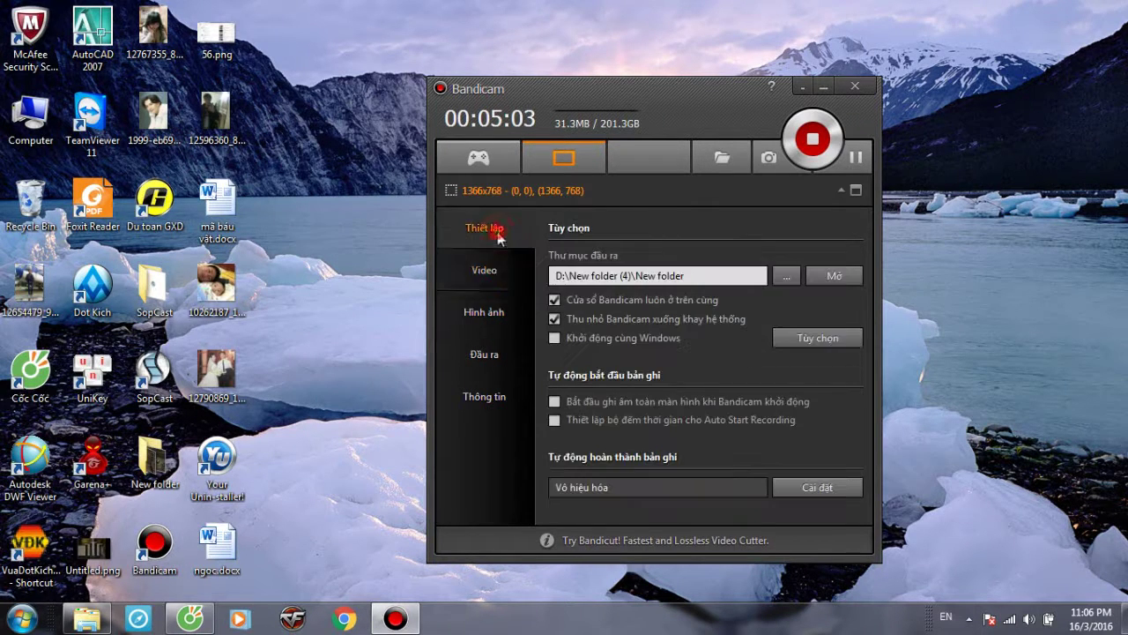
Review the output, connection and language pages of the advanced options and close the dialog.
left_click(793, 340)
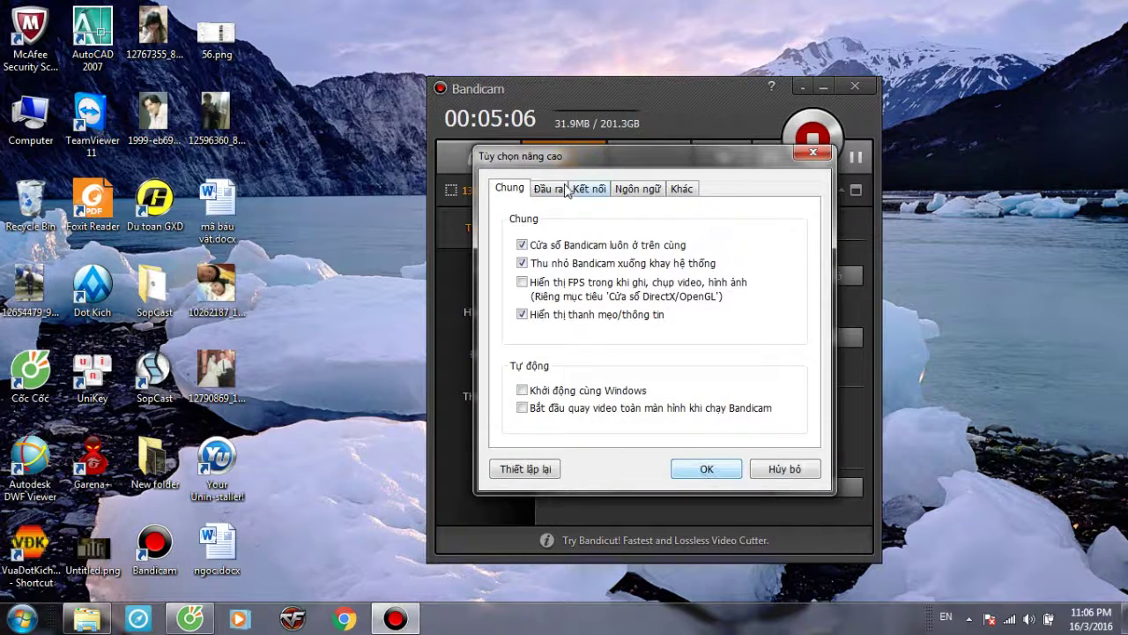
left_click(550, 189)
left_click(589, 189)
left_click(637, 188)
left_click(707, 470)
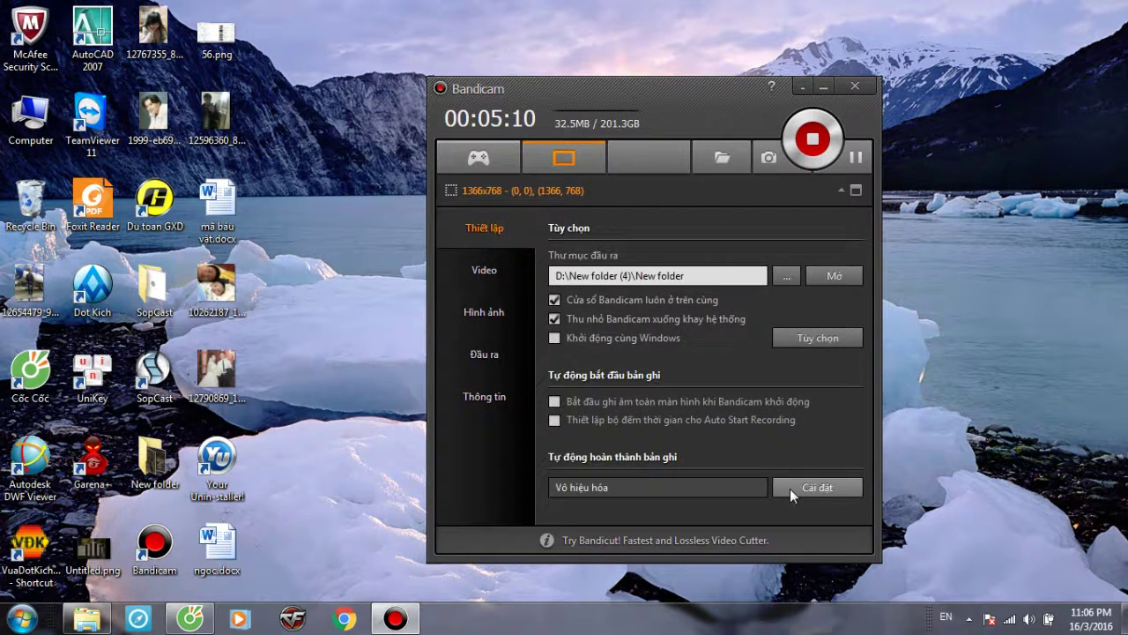
Recheck the video recording format and the image capture settings.
left_click(488, 282)
left_click(491, 313)
left_click(484, 270)
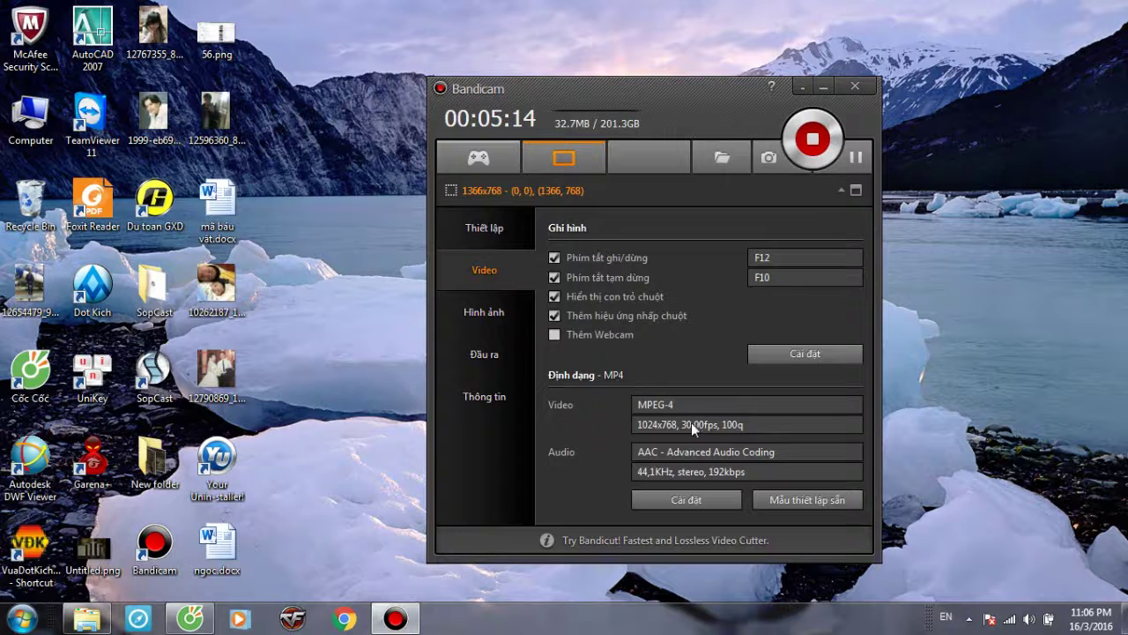
left_click(487, 310)
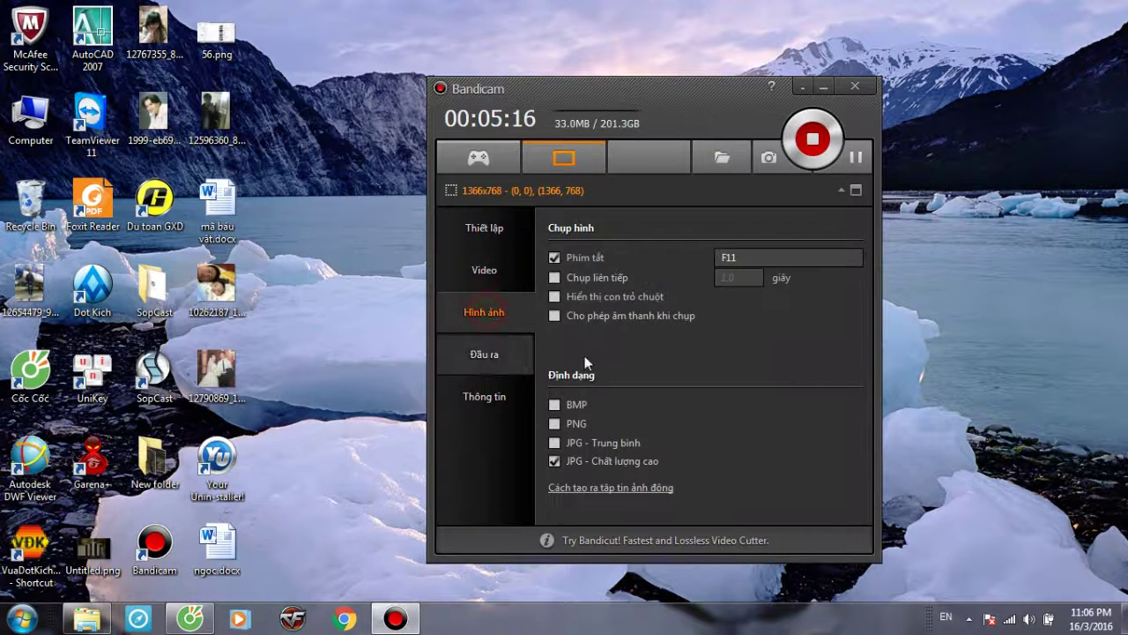
Look through the output, image and video settings pages once more and return to the general settings.
left_click(507, 351)
left_click(494, 309)
left_click(490, 270)
left_click(497, 267)
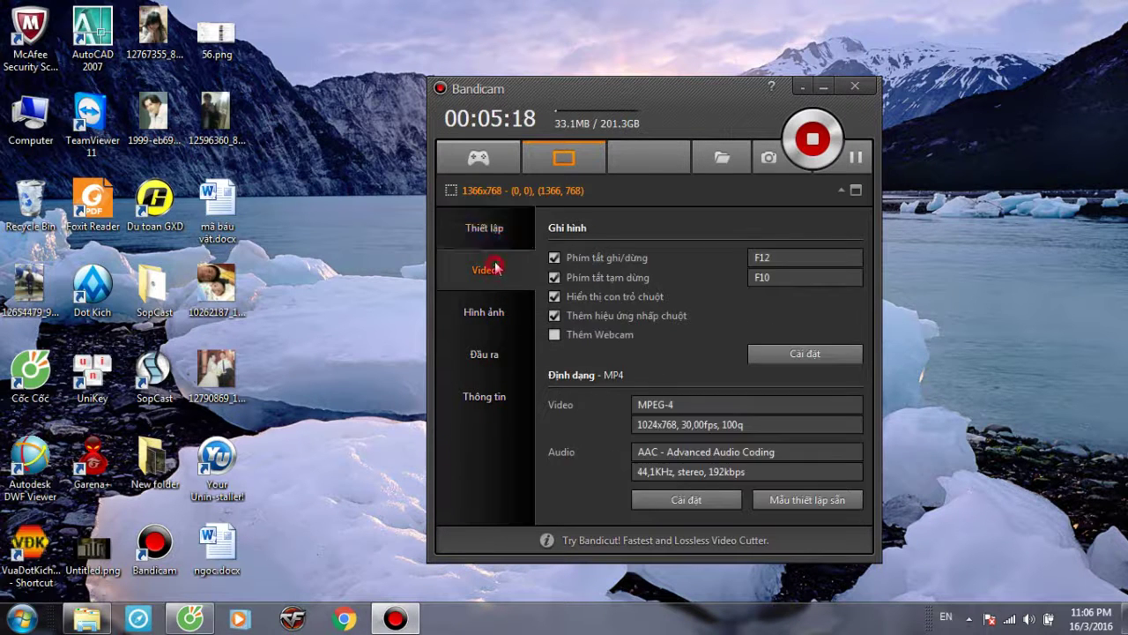
left_click(485, 227)
left_click(485, 311)
left_click(485, 269)
left_click(484, 312)
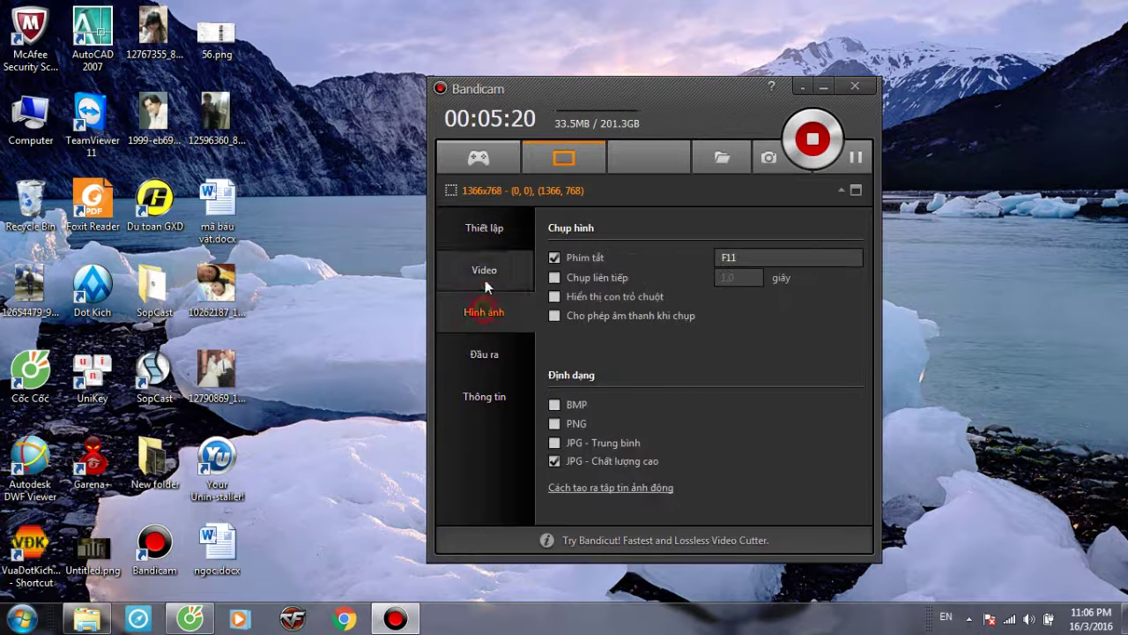
left_click(485, 227)
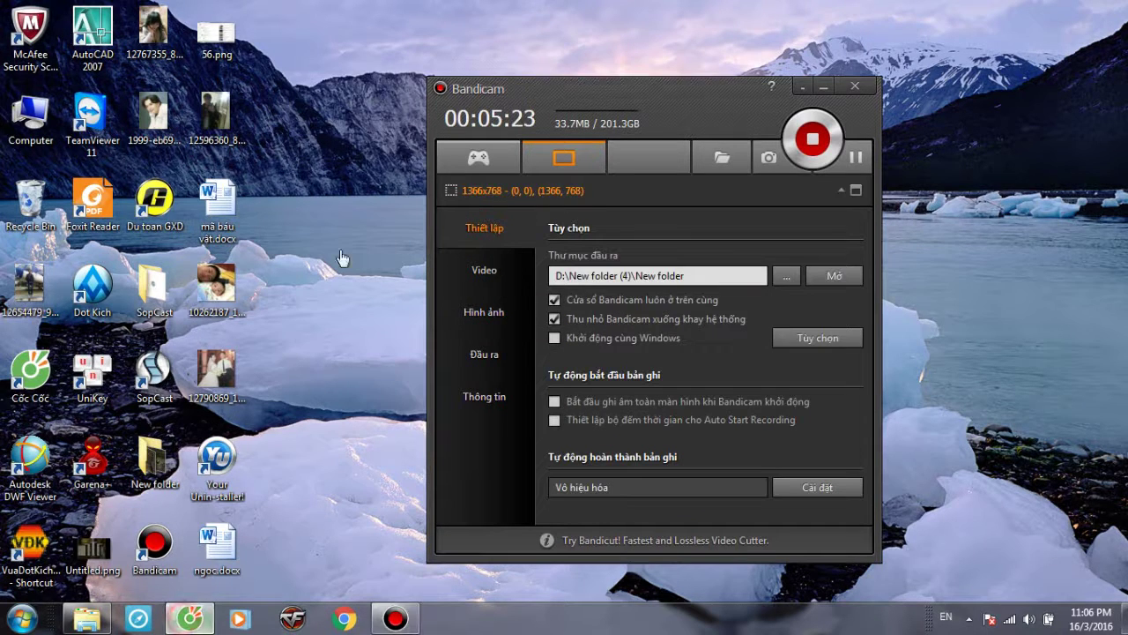
Switch to the Cốc Cốc browser, open youtube.com in a new tab and hide the Bandicam window.
key("alt+Tab")
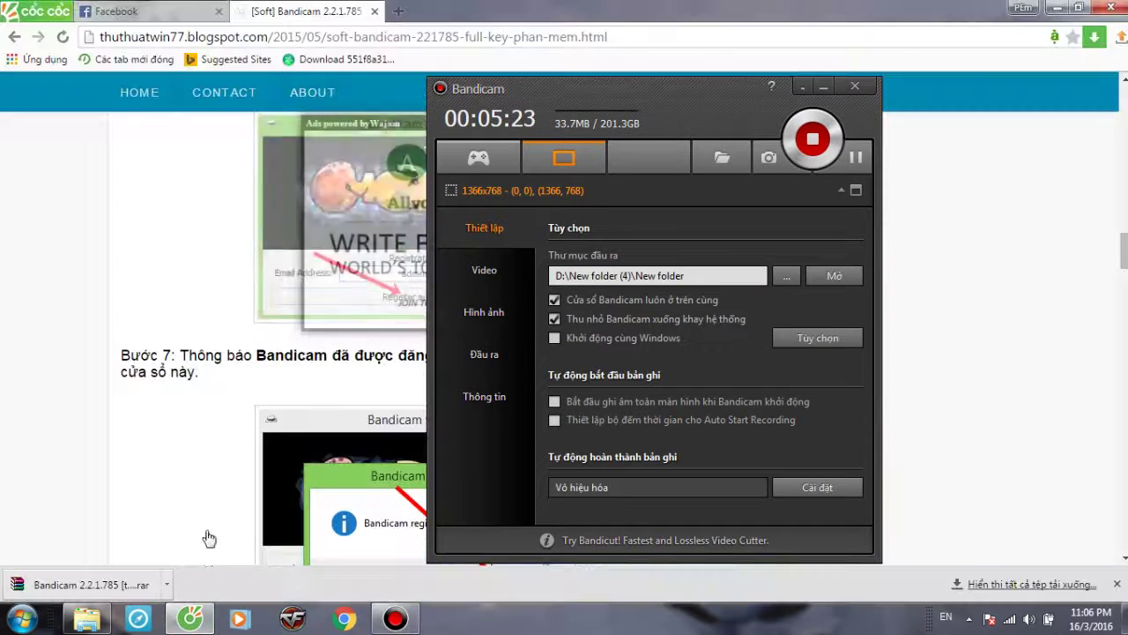
left_click(398, 12)
type("youtube.com")
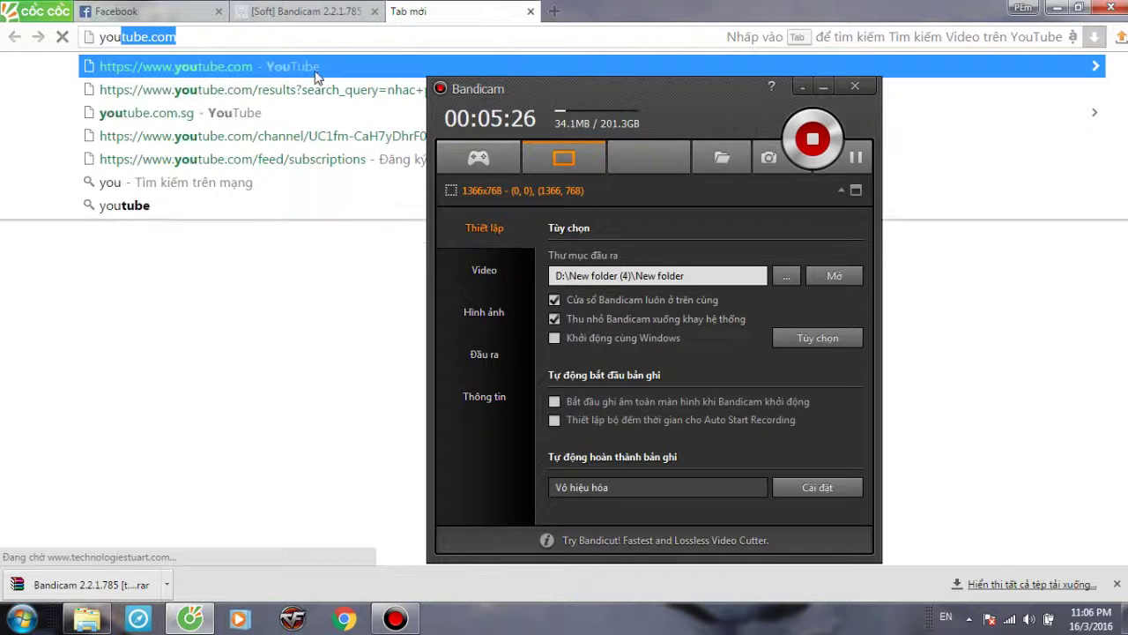
key("Return")
left_click_drag(718, 90, 600, 251)
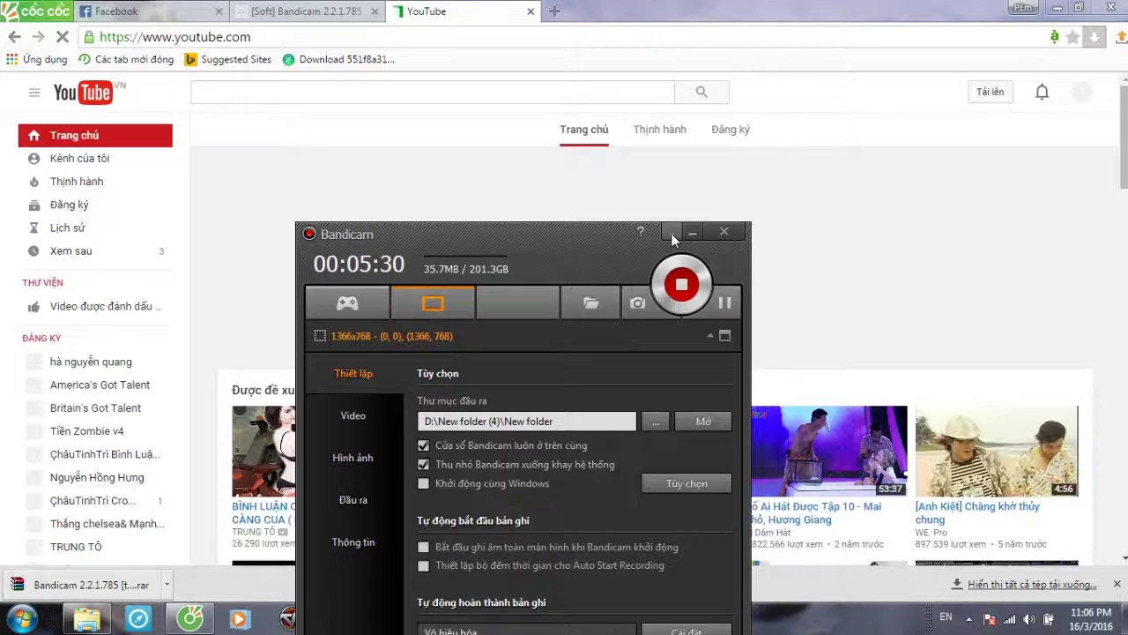
left_click(671, 233)
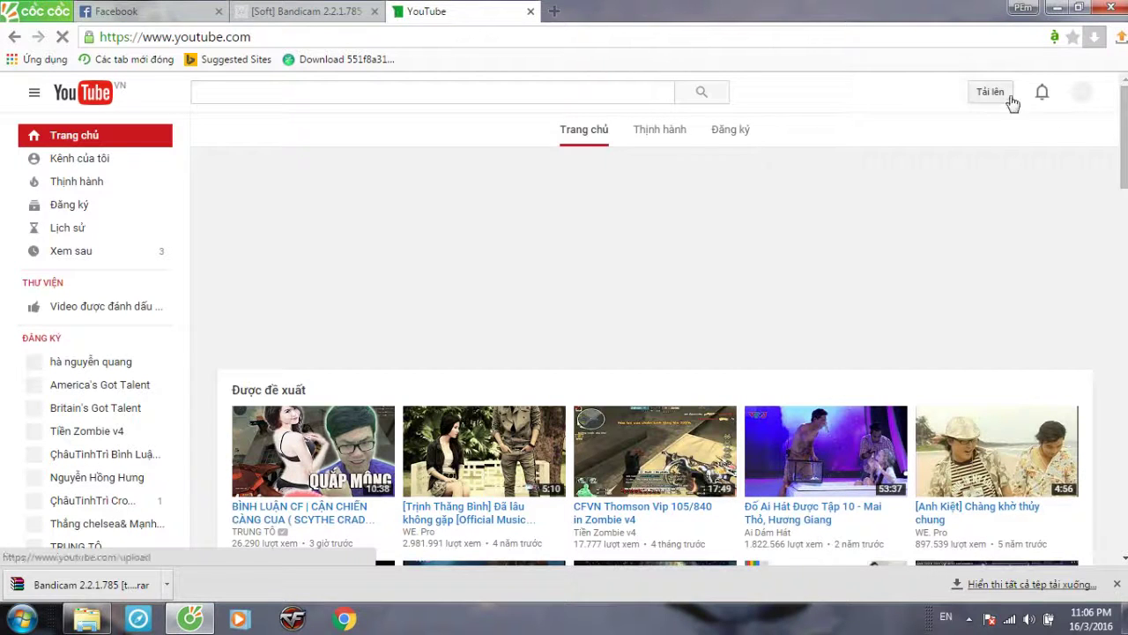
left_click(1084, 96)
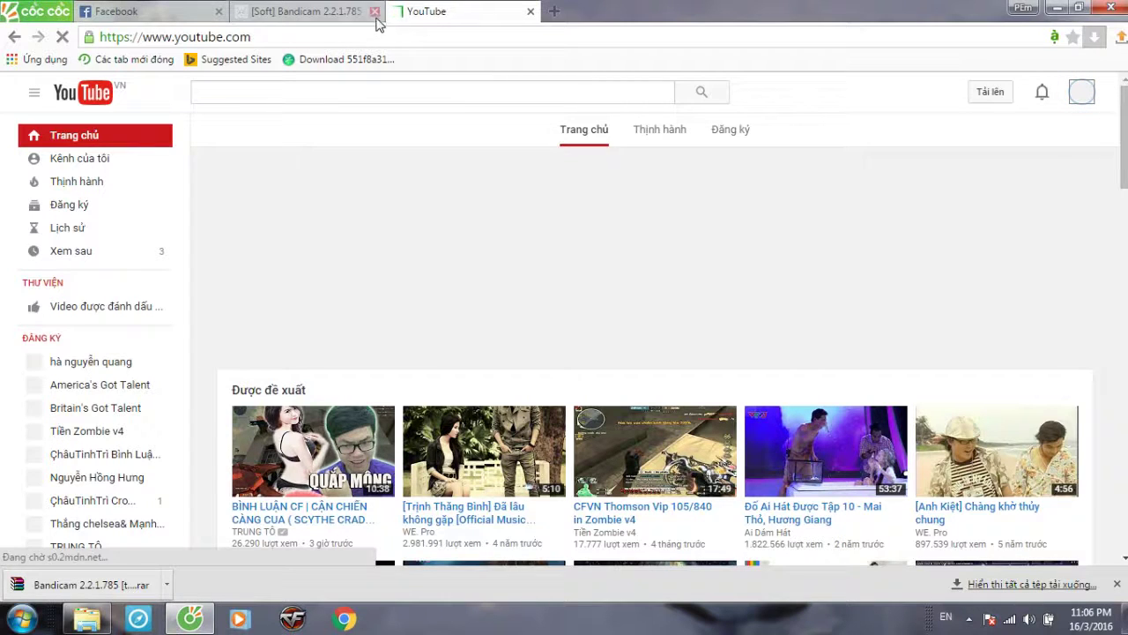
left_click(1083, 91)
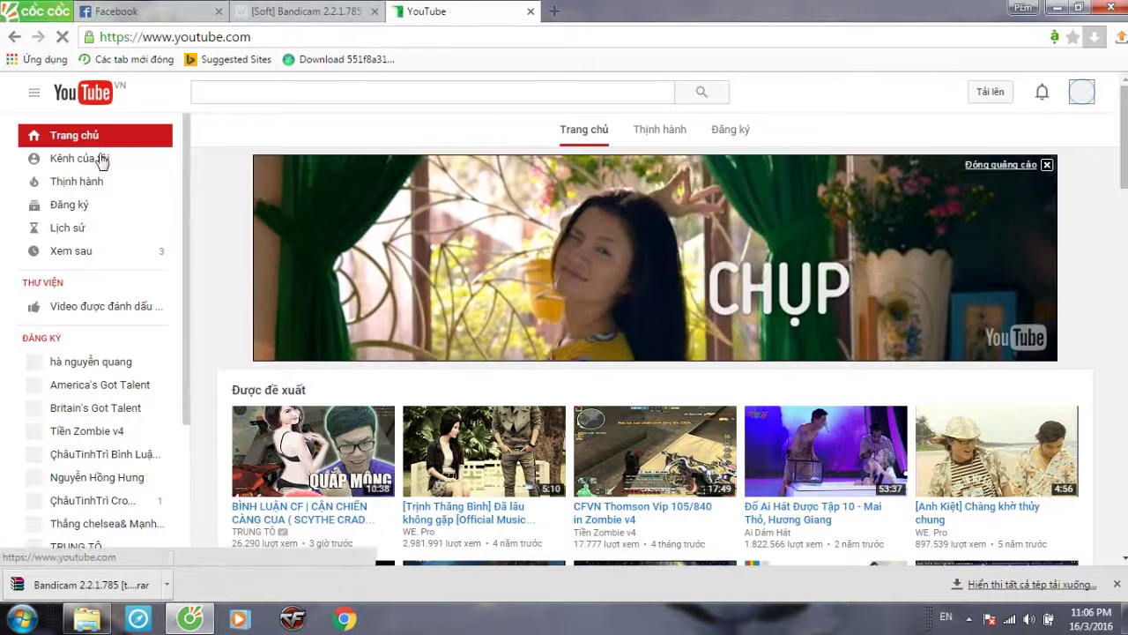
left_click(1083, 94)
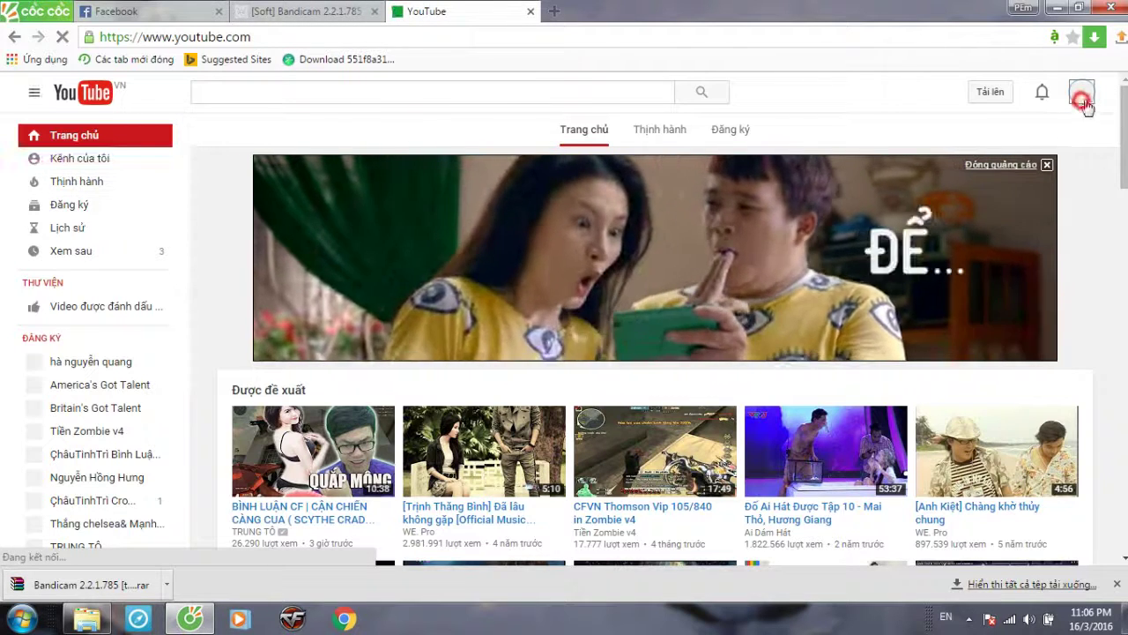
left_click(559, 12)
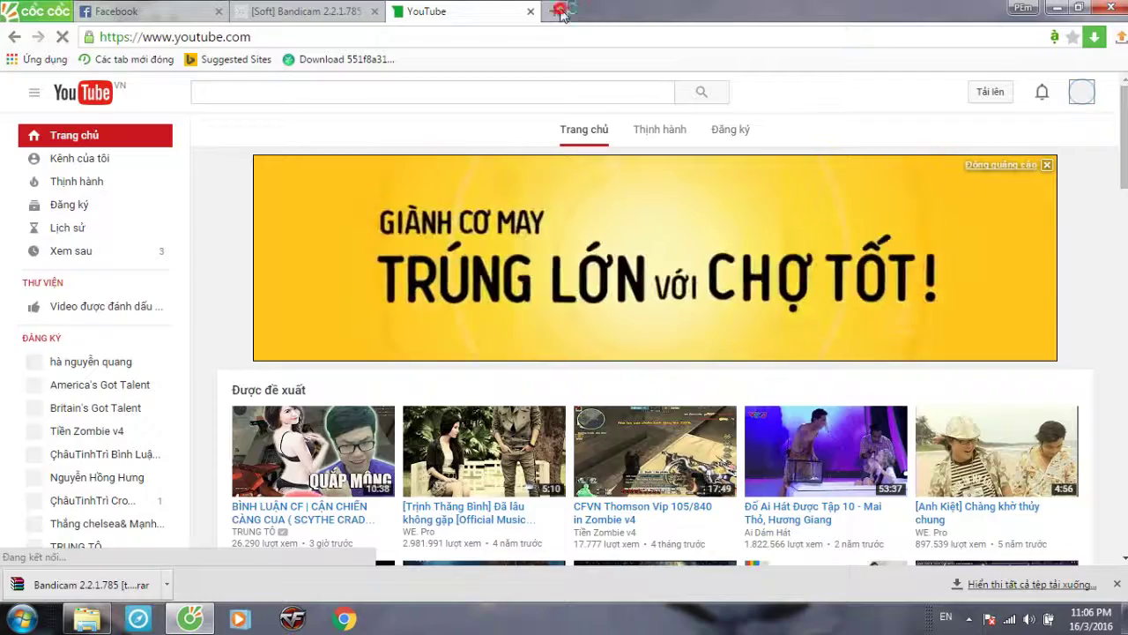
left_click(687, 11)
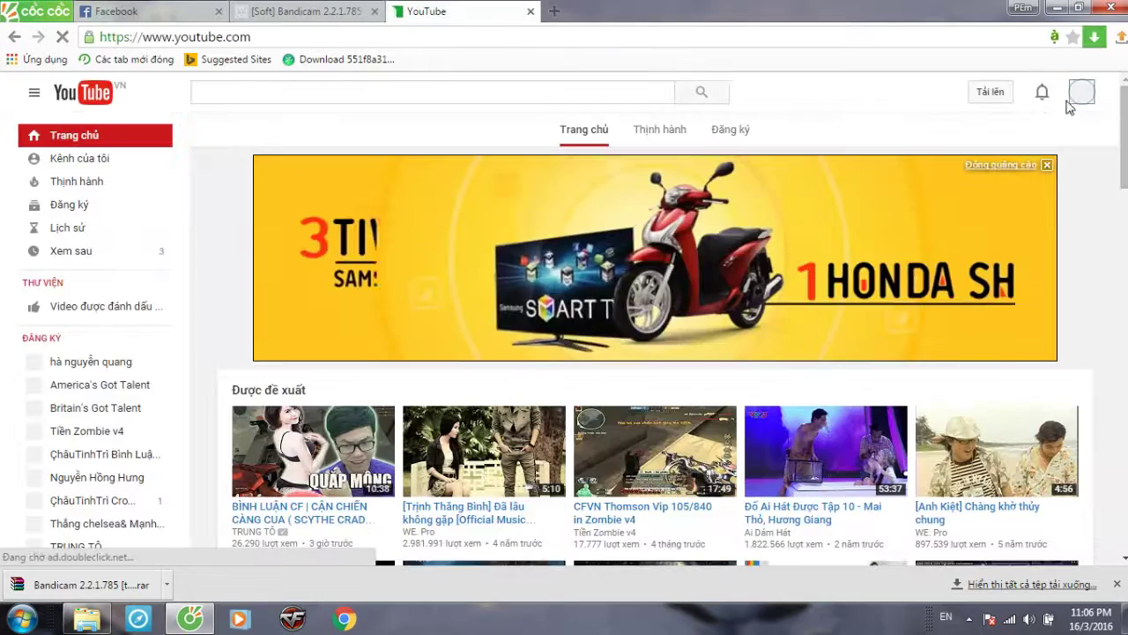
left_click(1082, 93)
scroll(1098, 441, "down", 10)
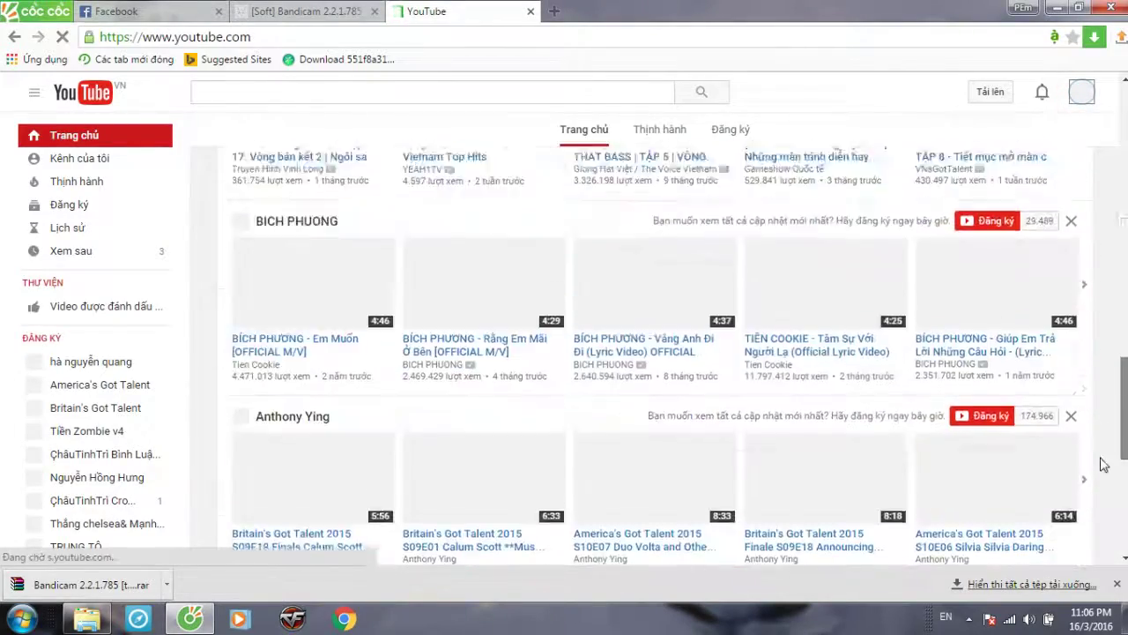
scroll(1098, 440, "up", 15)
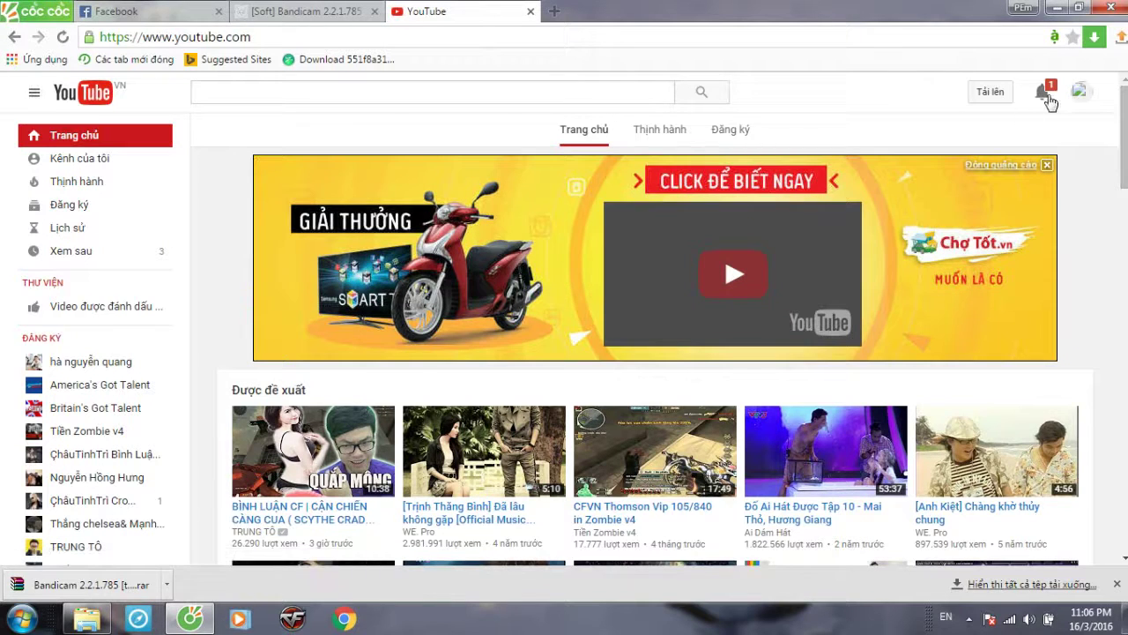
Sign out of YouTube and sign back in to the first listed Google account using the saved password.
left_click(1079, 93)
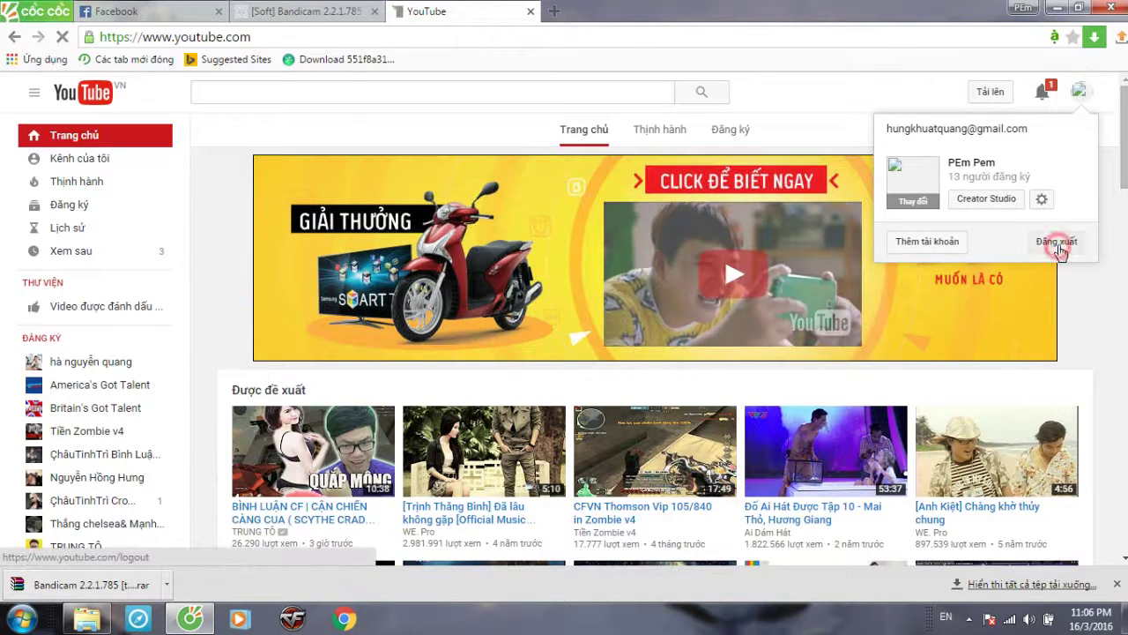
left_click(1056, 241)
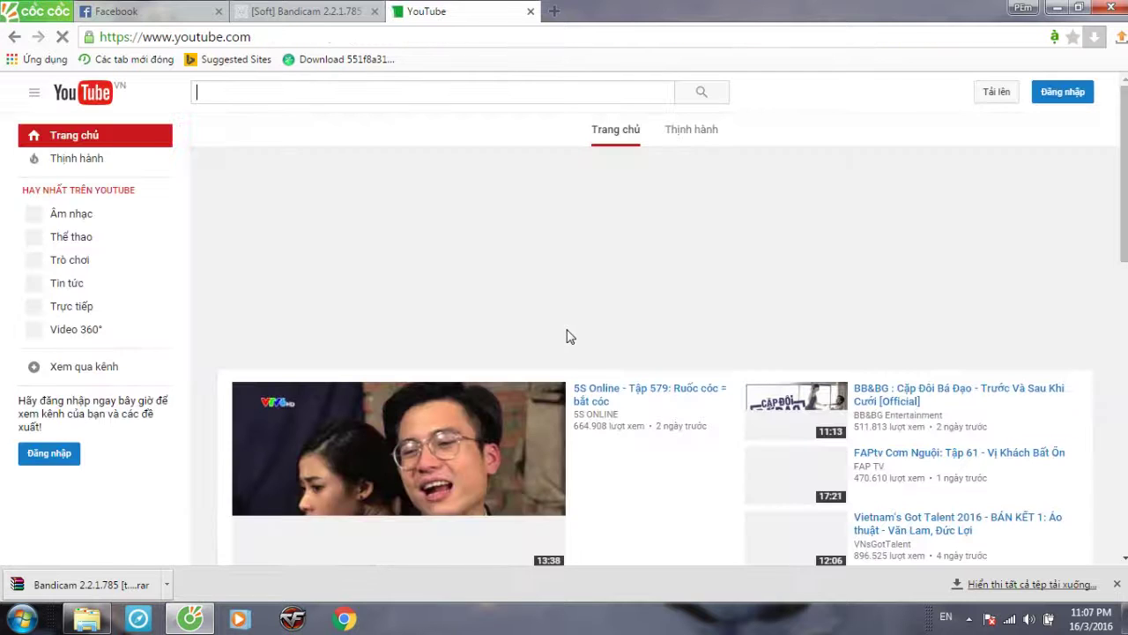
left_click(1065, 92)
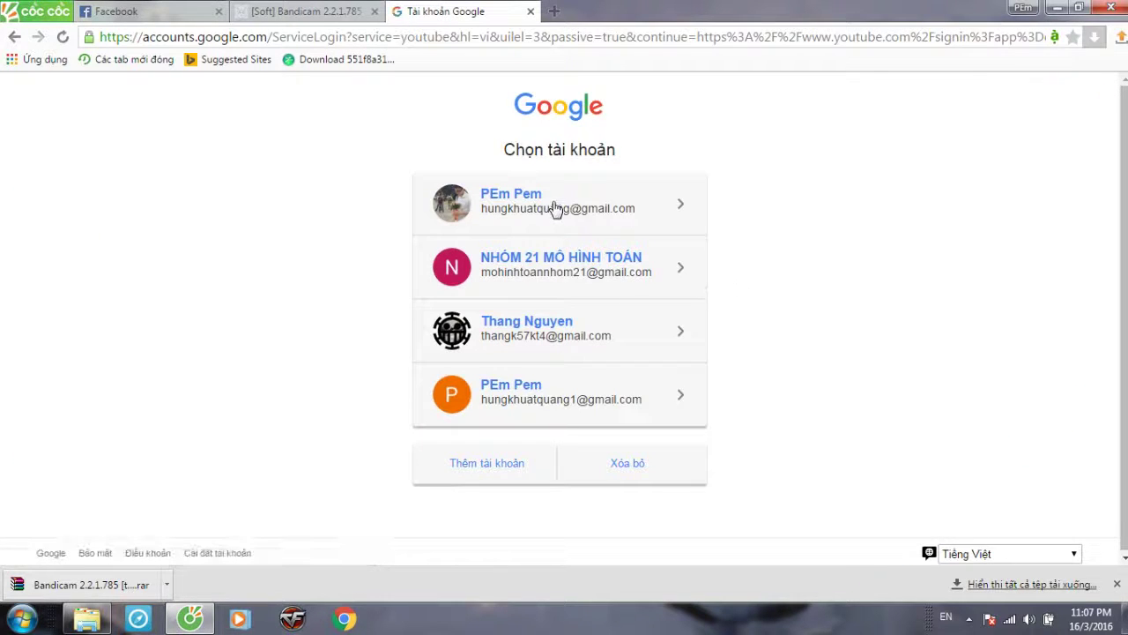
left_click(555, 206)
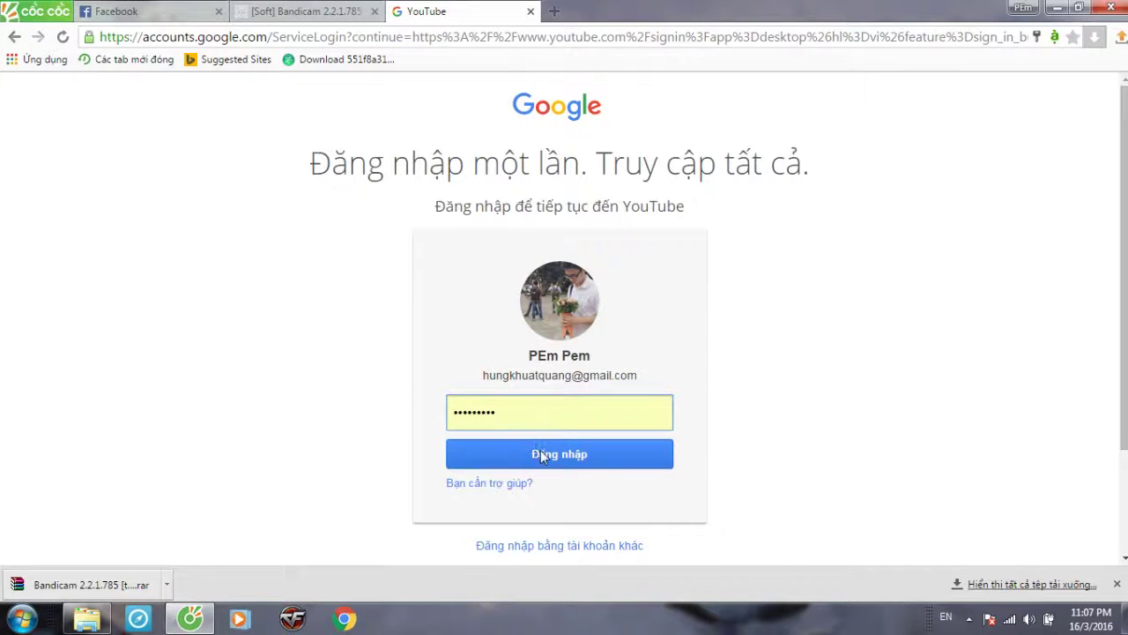
left_click(542, 455)
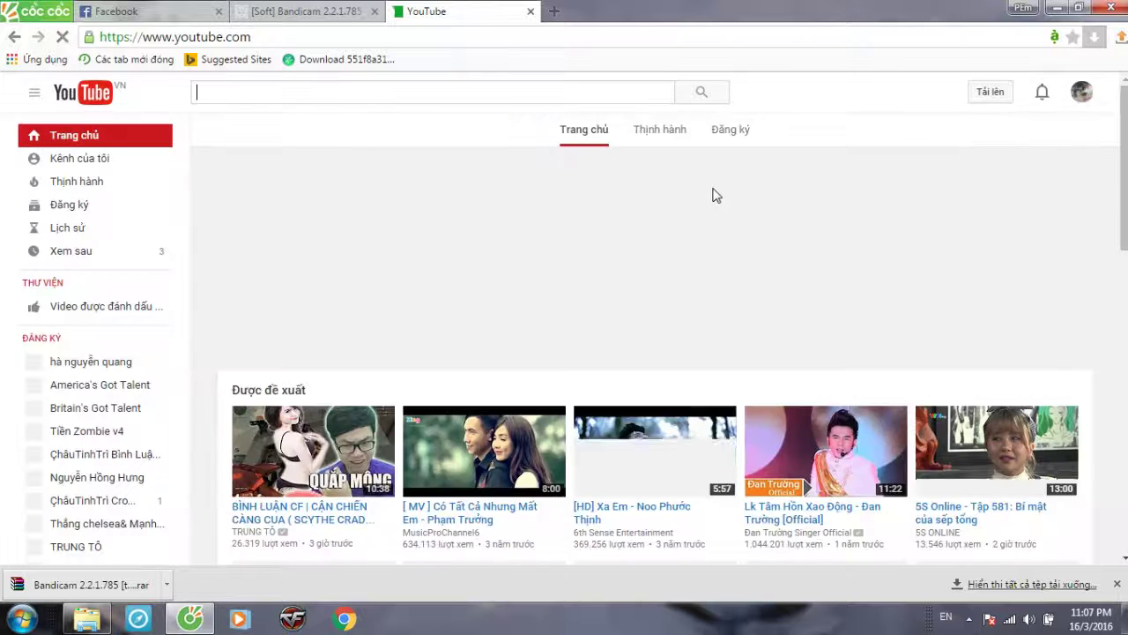
Open the signed-in account's own YouTube channel and go to the video upload page.
left_click(1082, 99)
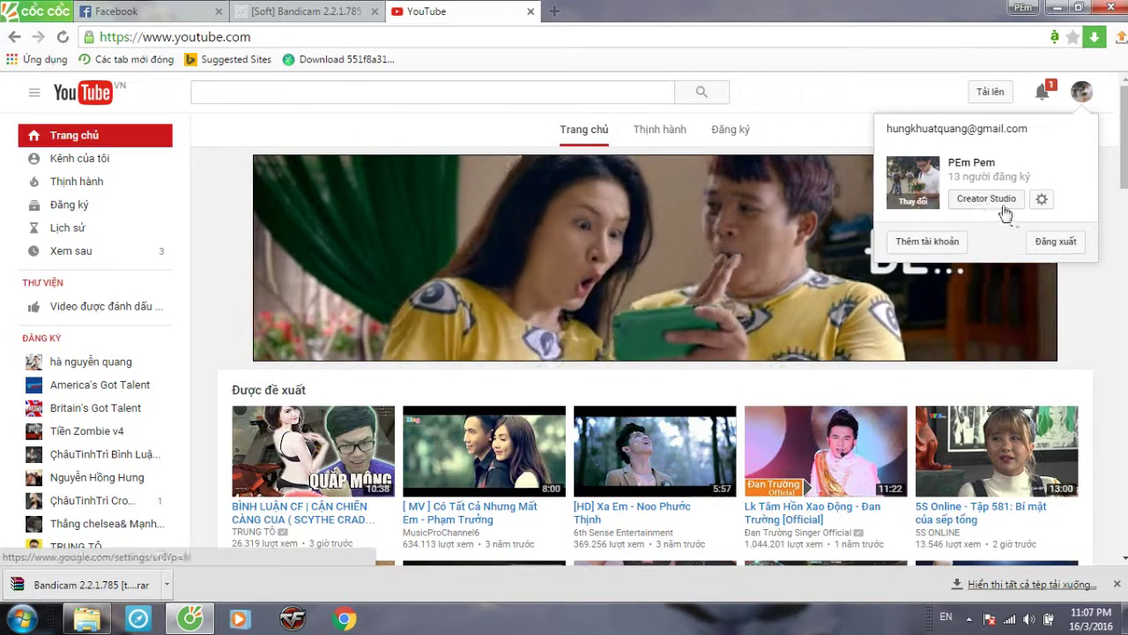
left_click(960, 121)
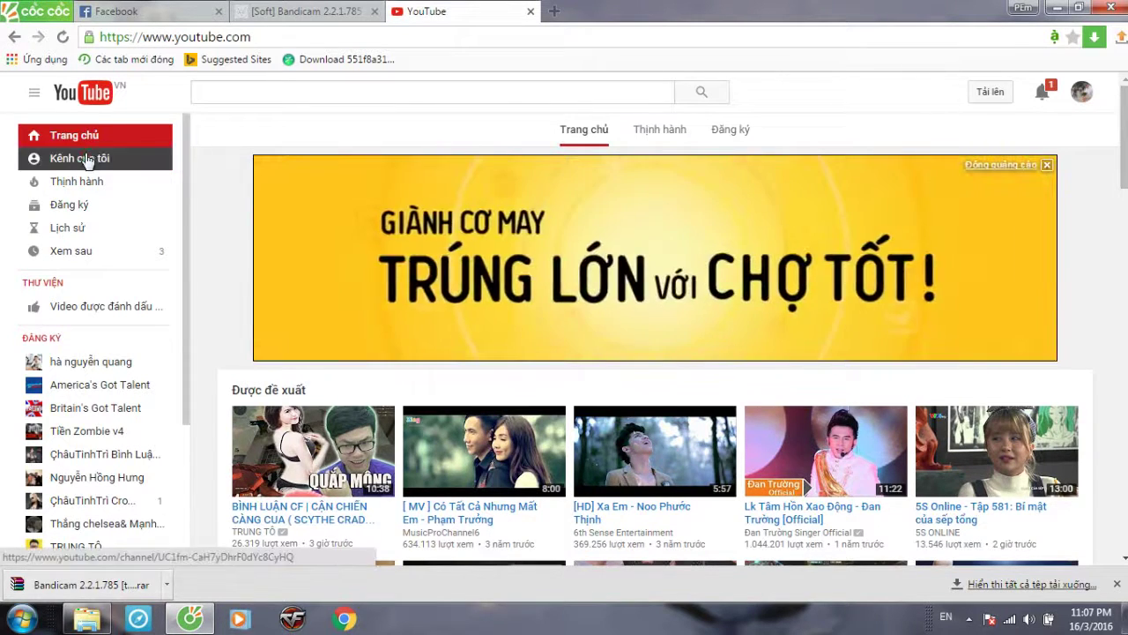
left_click(82, 158)
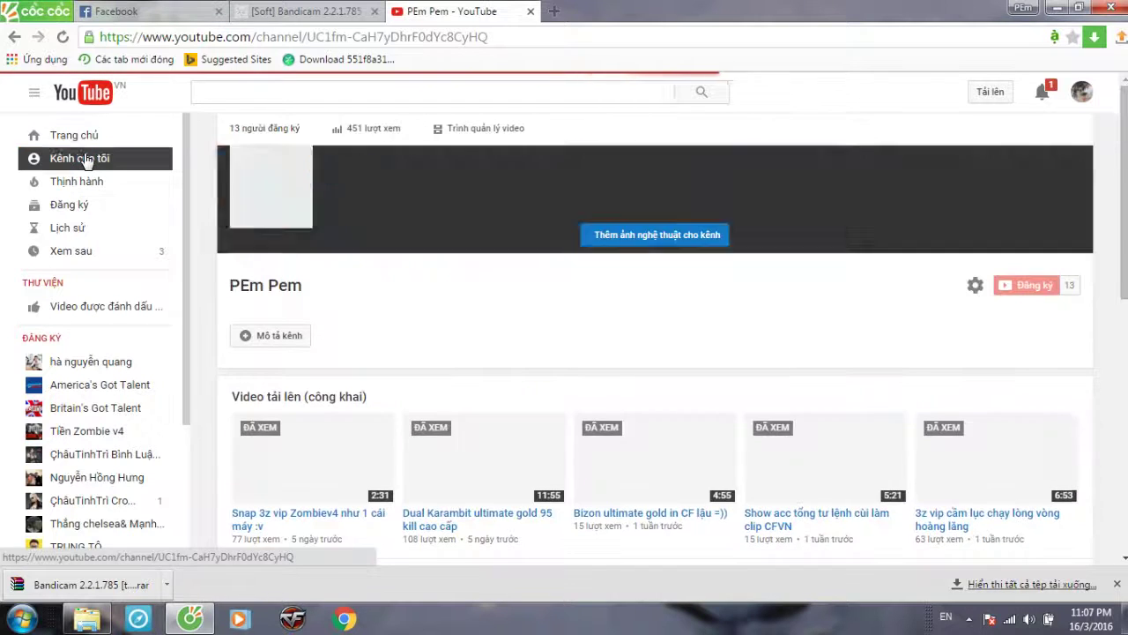
left_click(1010, 97)
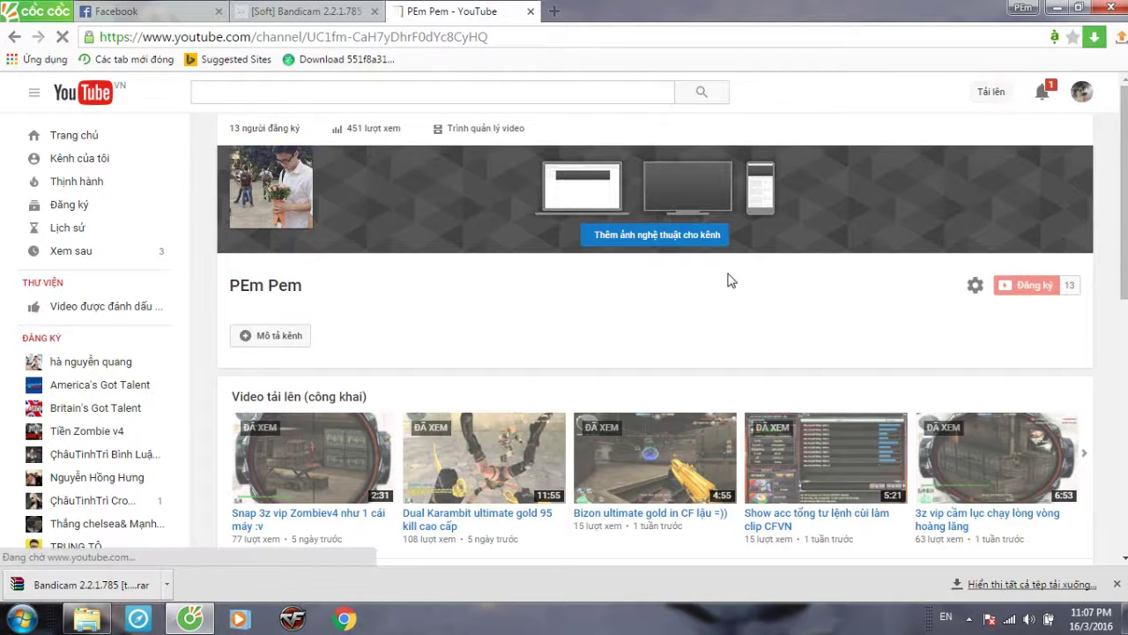